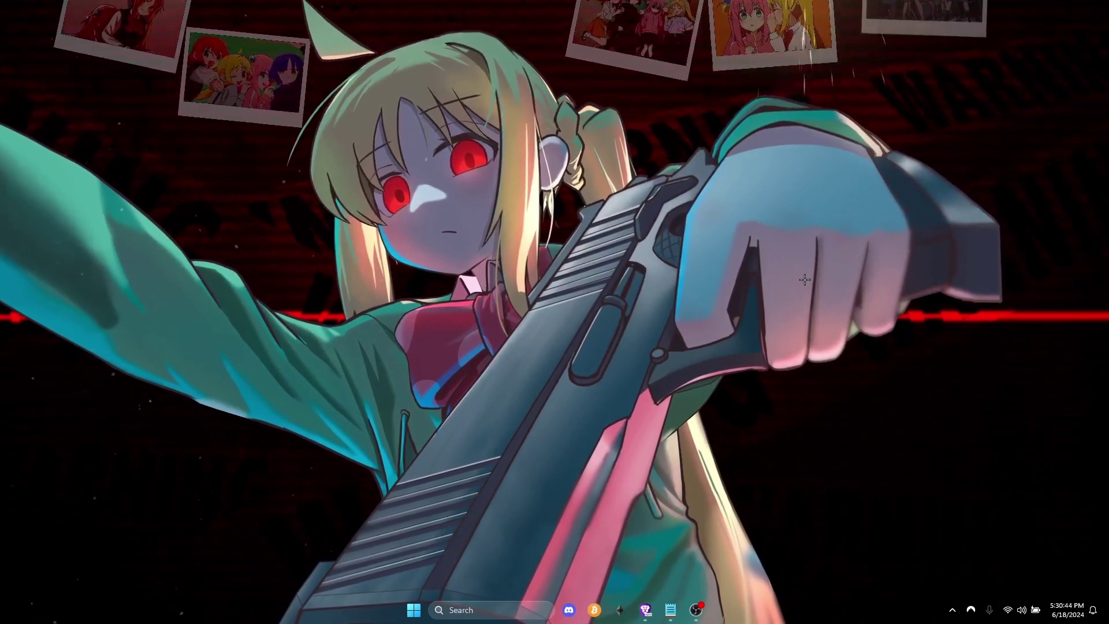
Switch to the browser and review the dependencies and installation sections of the Vencord installation guide.
mouse_move(648, 611)
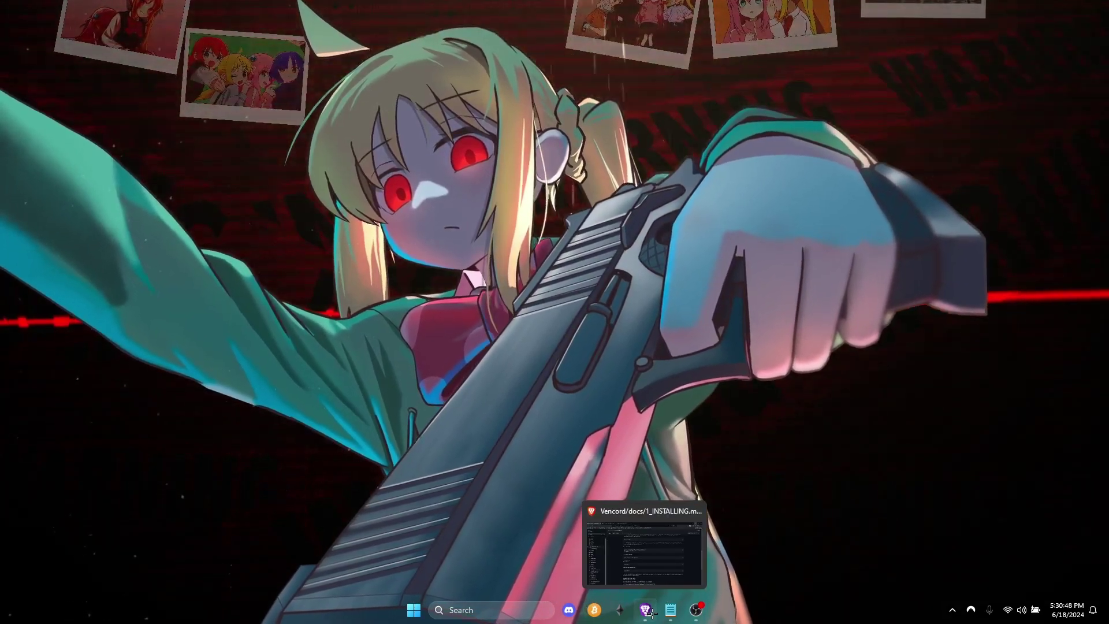
click(647, 611)
scroll(513, 473, up, 5)
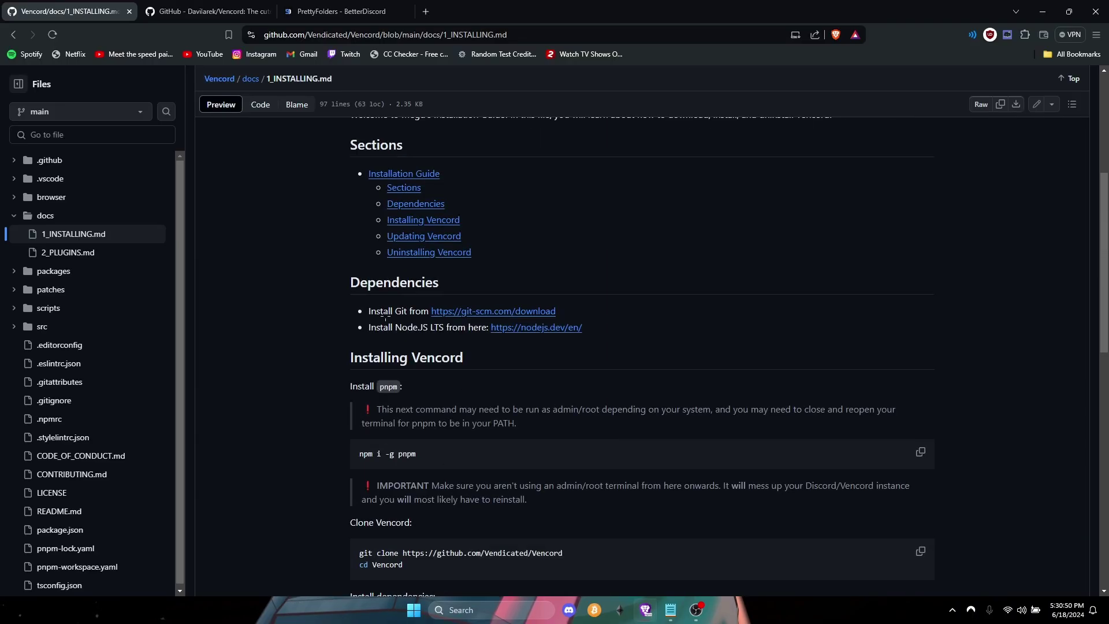
scroll(571, 407, down, 3)
scroll(571, 407, up, 3)
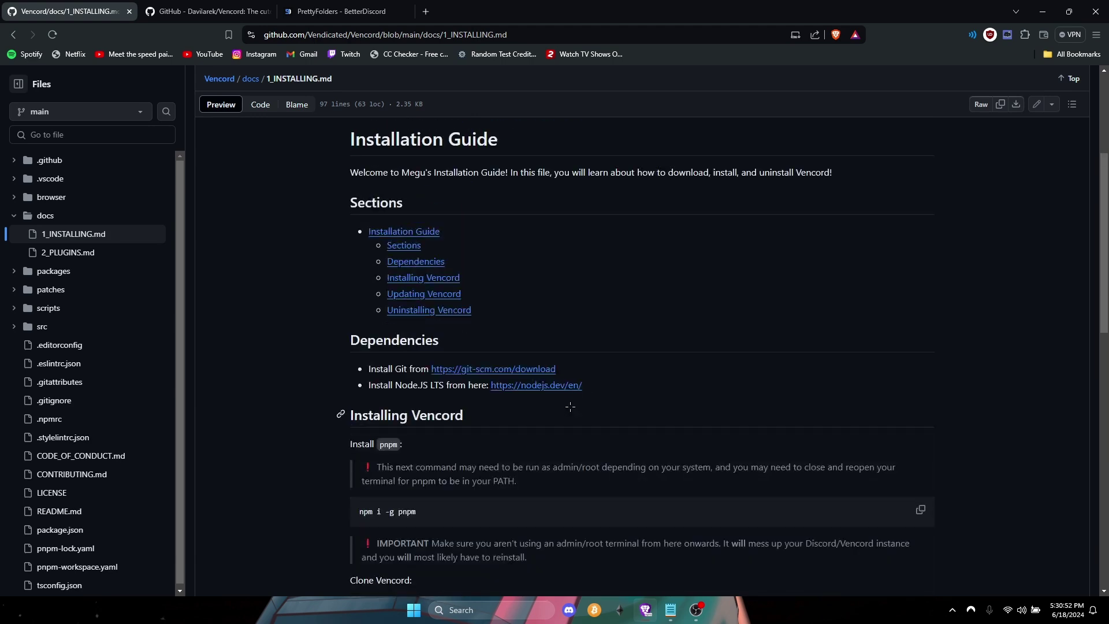
scroll(570, 407, up, 1)
scroll(570, 407, down, 5)
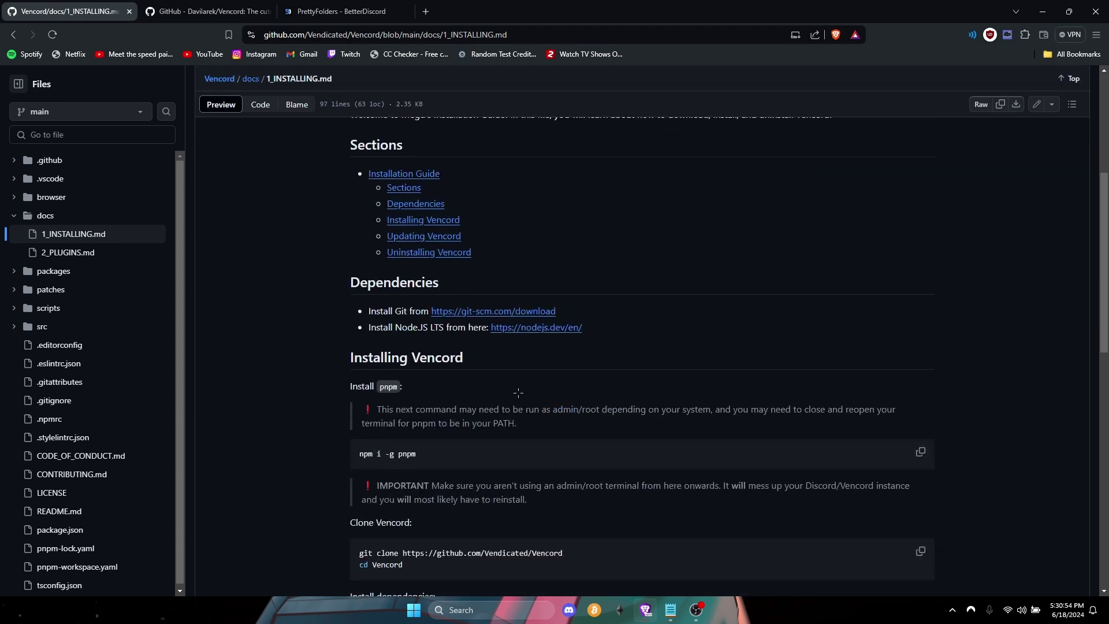
Open a Command Prompt window and move it so the copy controls of the guide's commands stay uncovered.
click(494, 610)
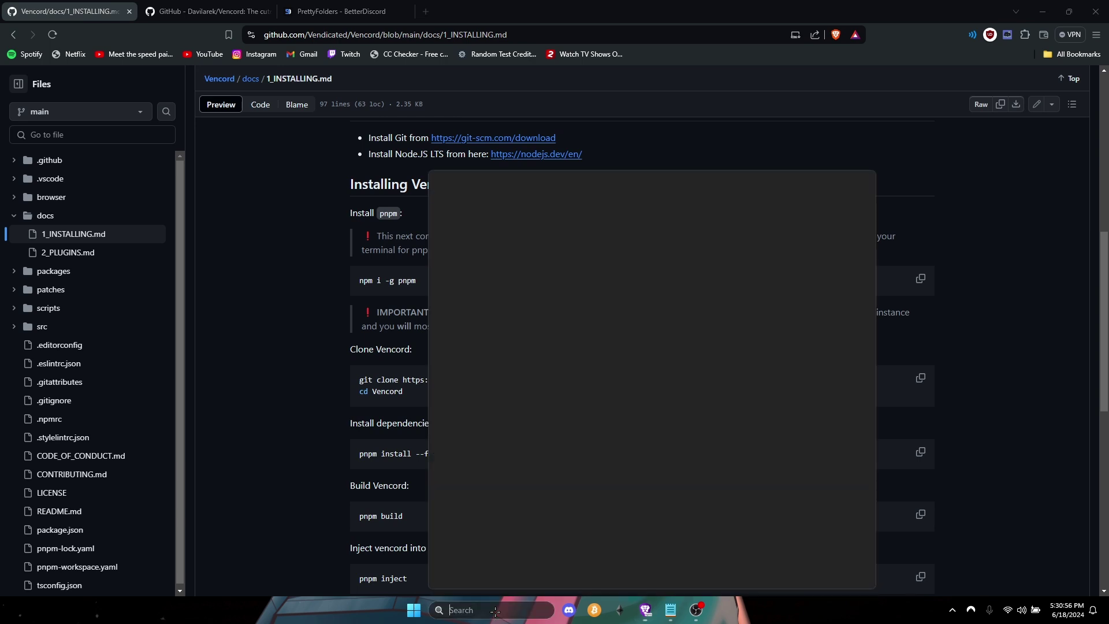
text(cmds)
key(Return)
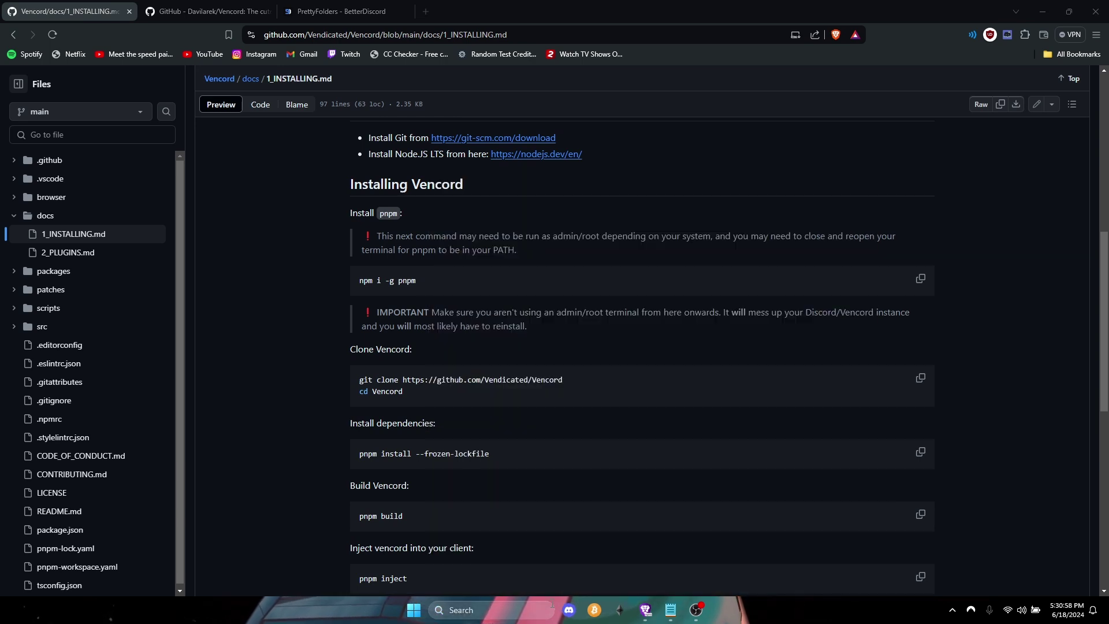
drag(358, 22, 926, 293)
scroll(463, 381, up, 5)
scroll(529, 389, down, 1)
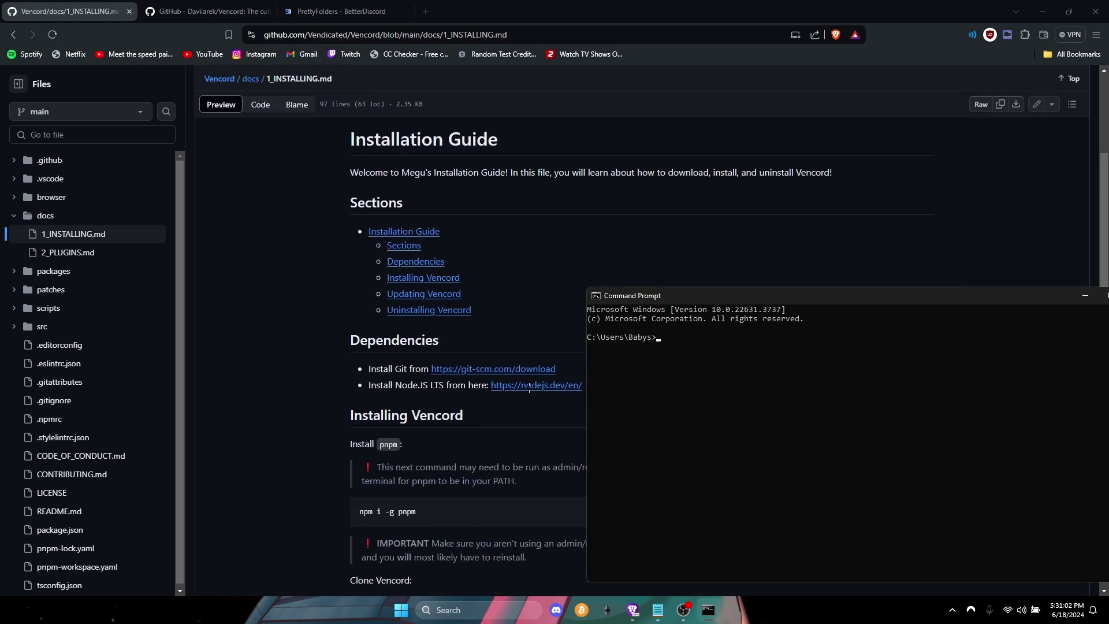
drag(738, 293, 556, 197)
scroll(494, 293, down, 4)
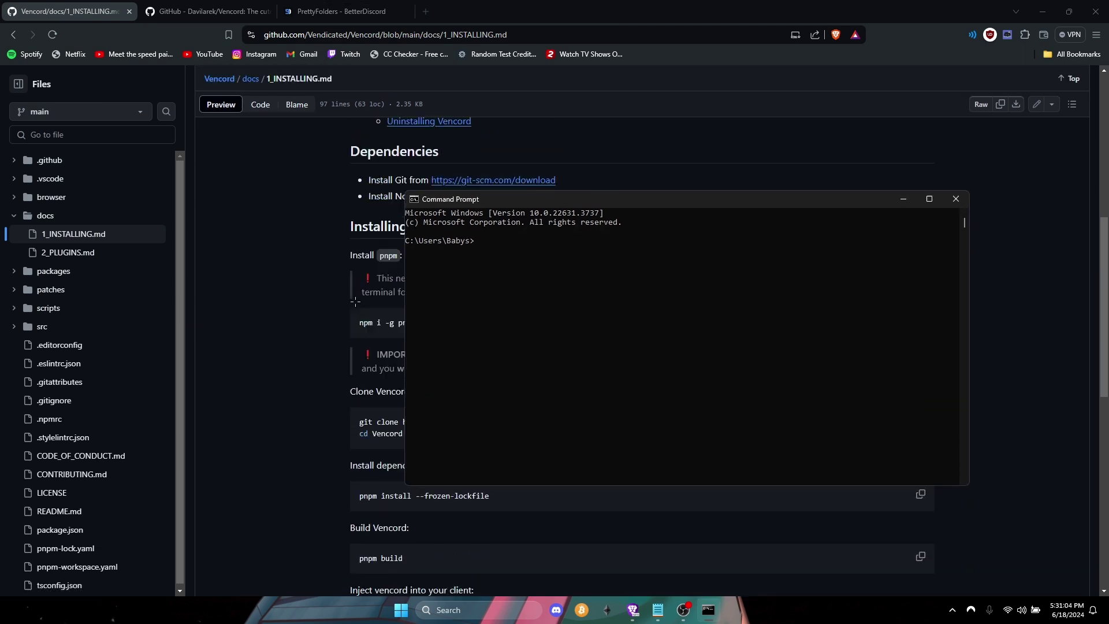
drag(688, 199, 295, 121)
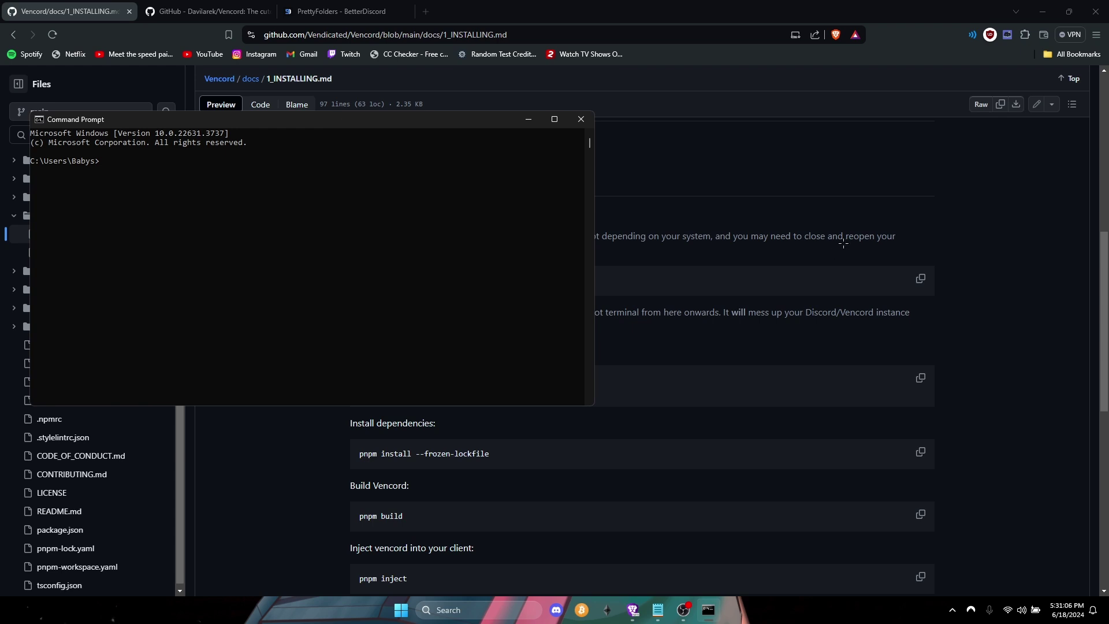
Copy the pnpm installation command from the guide and run npm i -g pnpm in the Command Prompt.
click(920, 279)
key(alt+Tab)
click(457, 430)
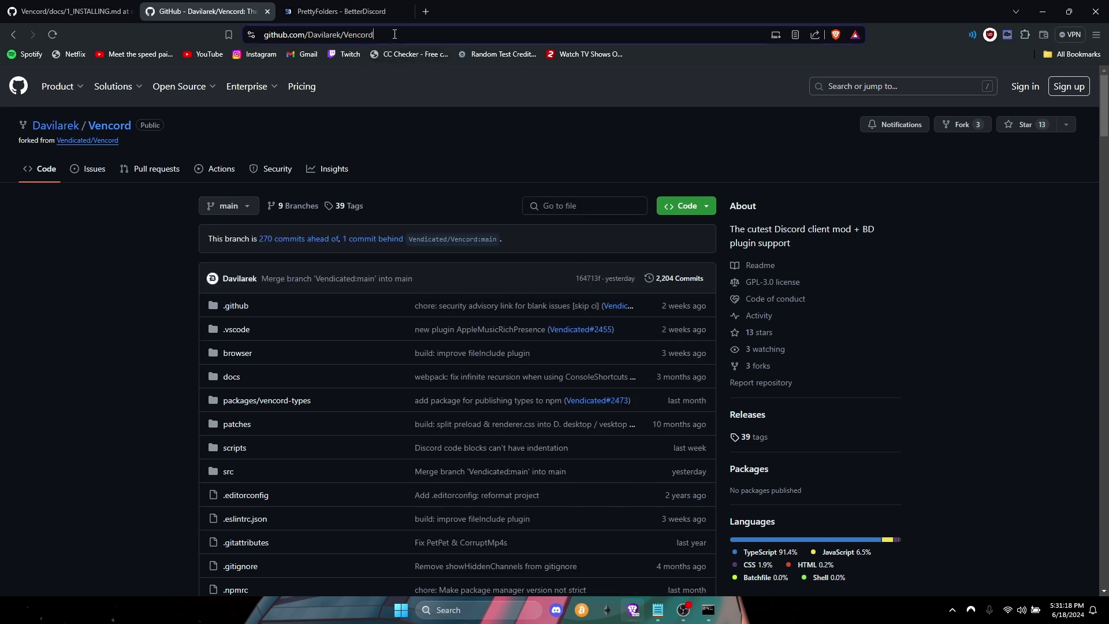
click(394, 34)
key(ctrl+shift+Tab)
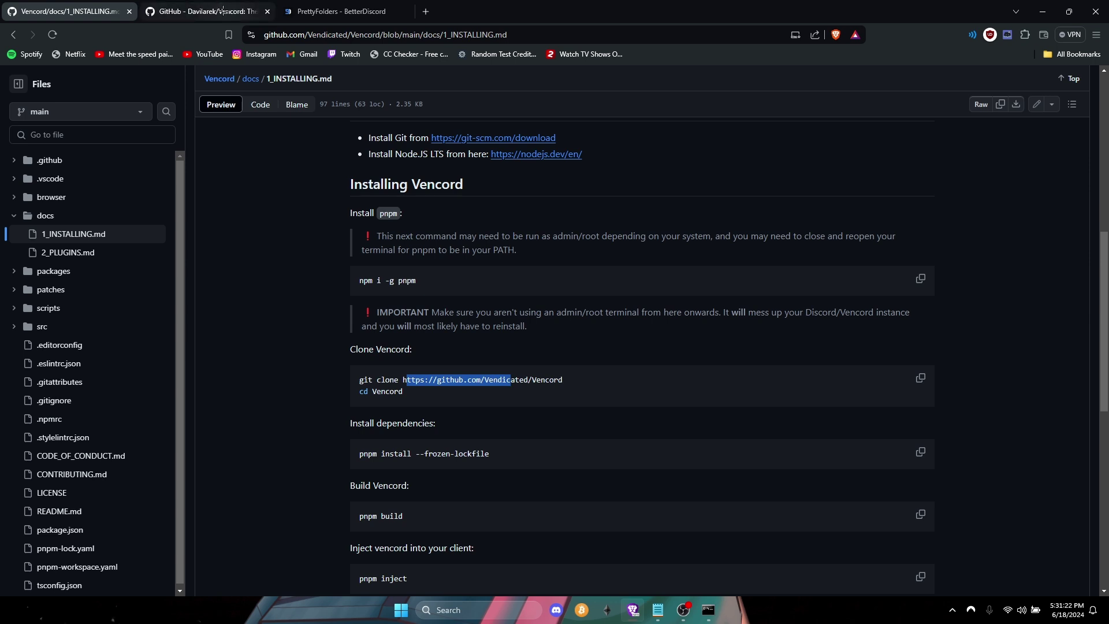
click(658, 609)
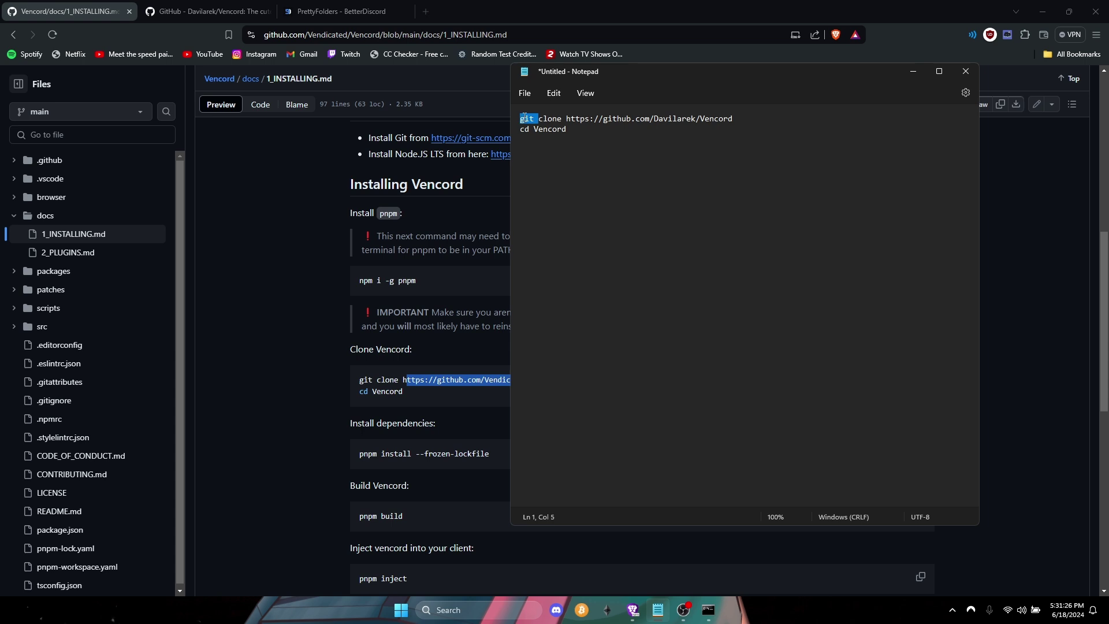
drag(524, 117, 566, 137)
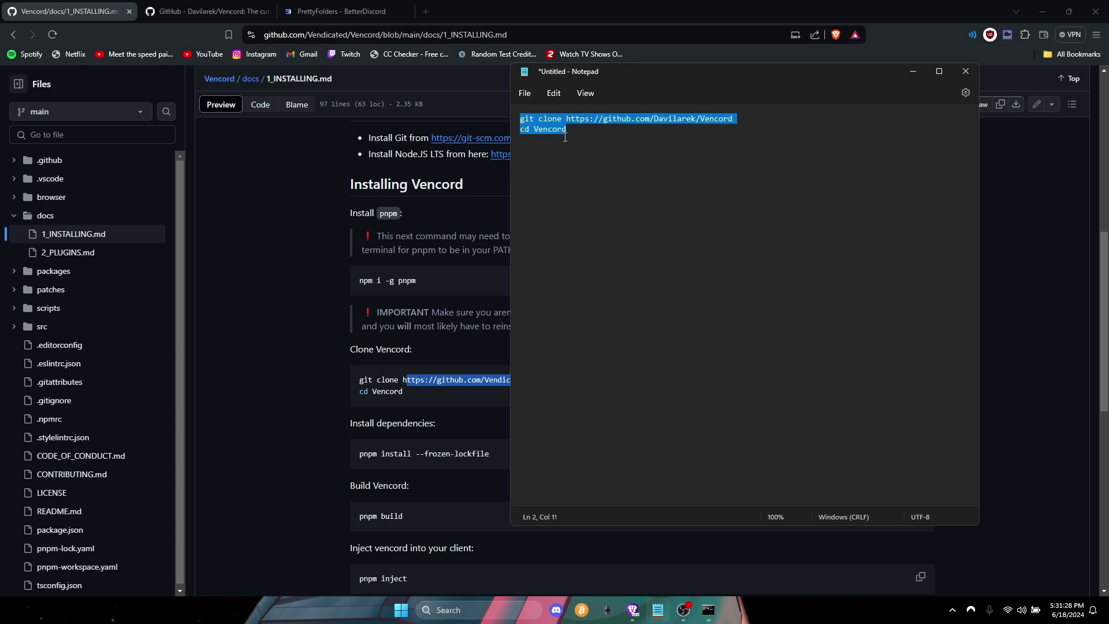
key(alt+Tab)
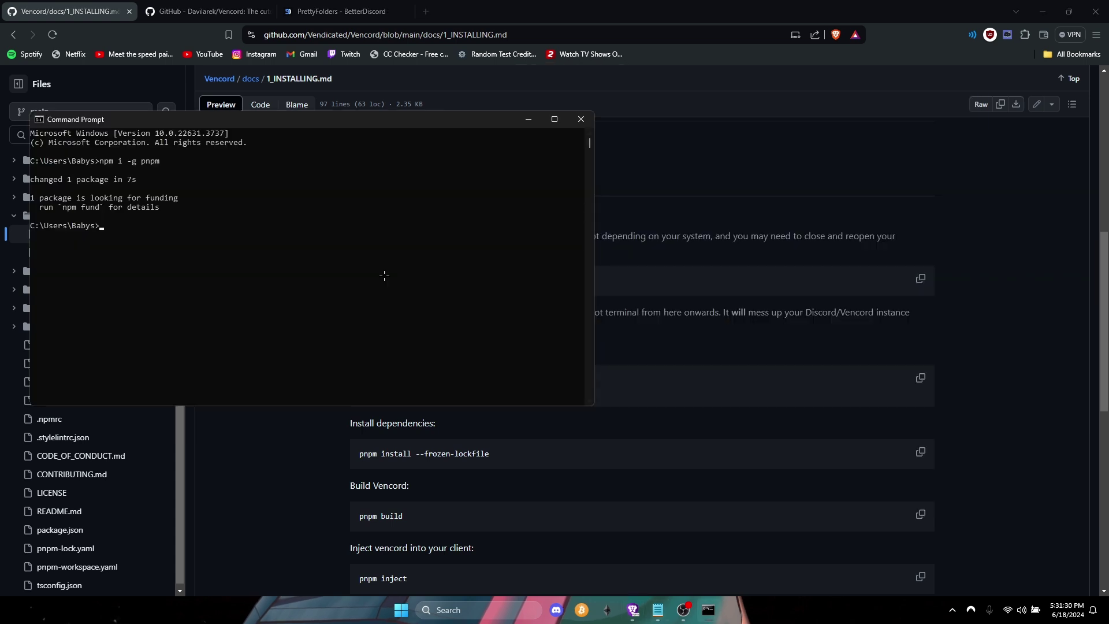
key(ctrl+v)
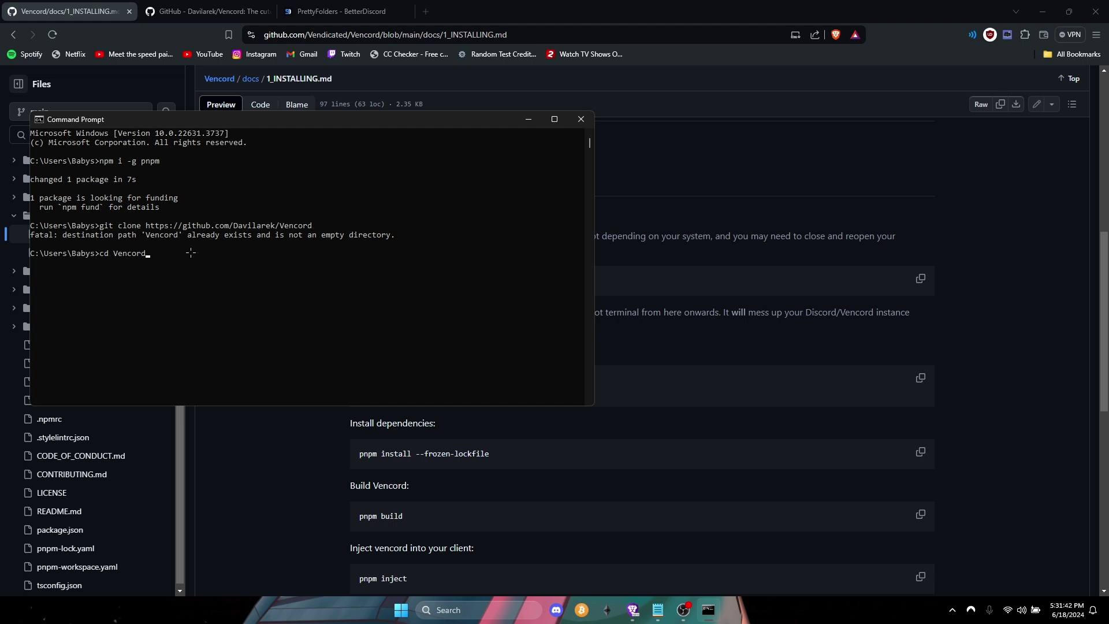
Change into the Vencord folder and run the guide's dependency command, pnpm install --frozen-lockfile.
click(273, 462)
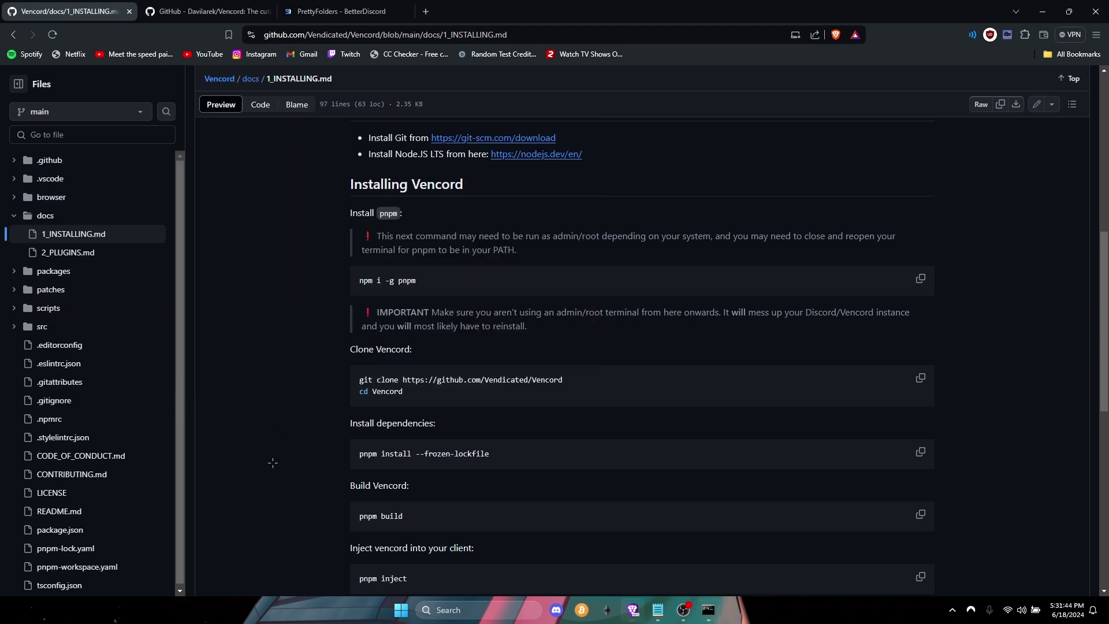
scroll(468, 458, down, 3)
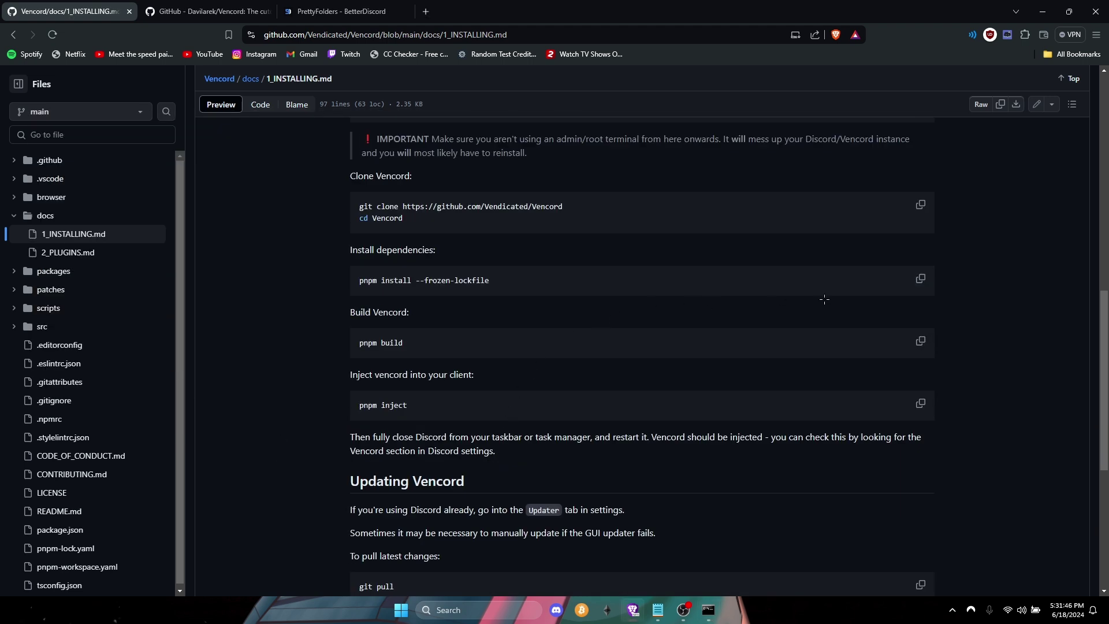
key(alt+Tab)
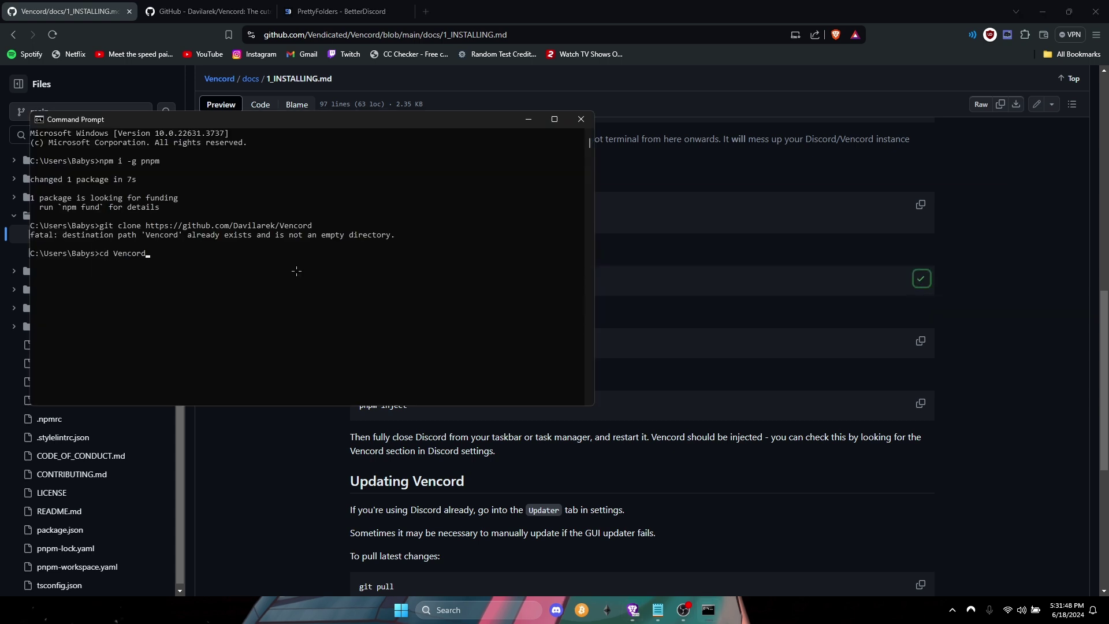
key(ctrl+f)
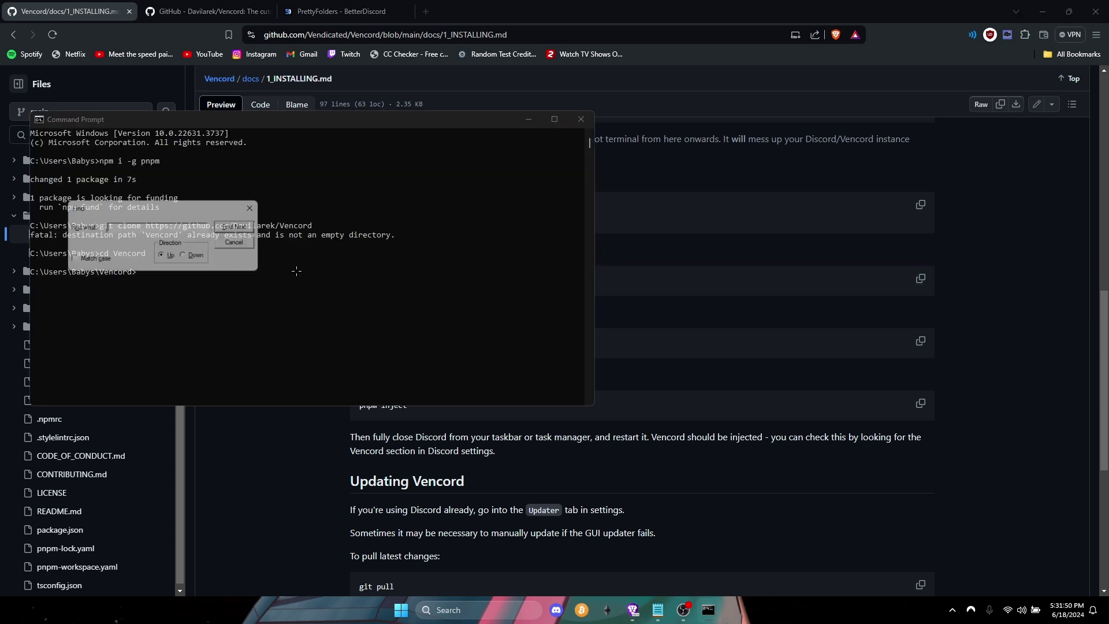
click(256, 209)
key(ctrl+v)
key(Return)
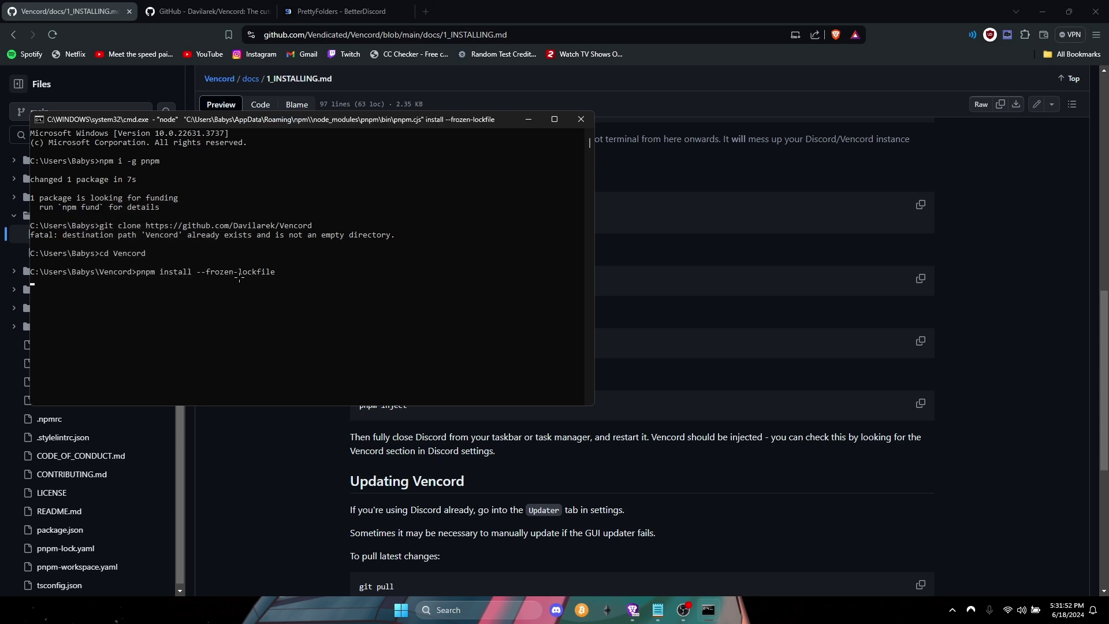
Copy the build command from the guide and run pnpm build in the Vencord folder.
click(250, 442)
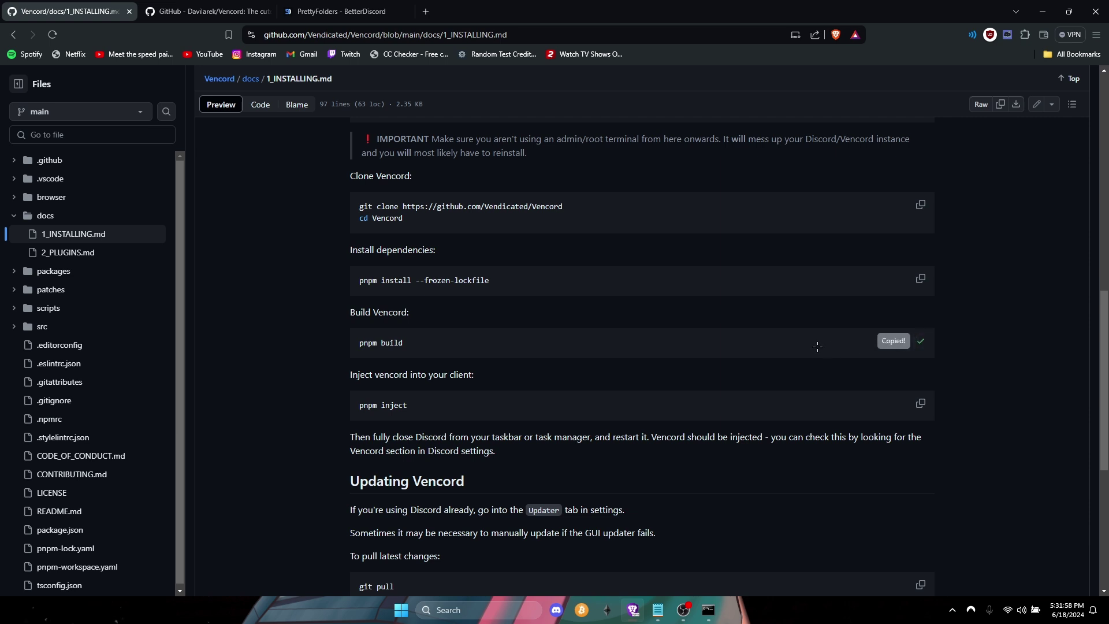
key(alt+Tab)
key(ctrl+v)
key(Return)
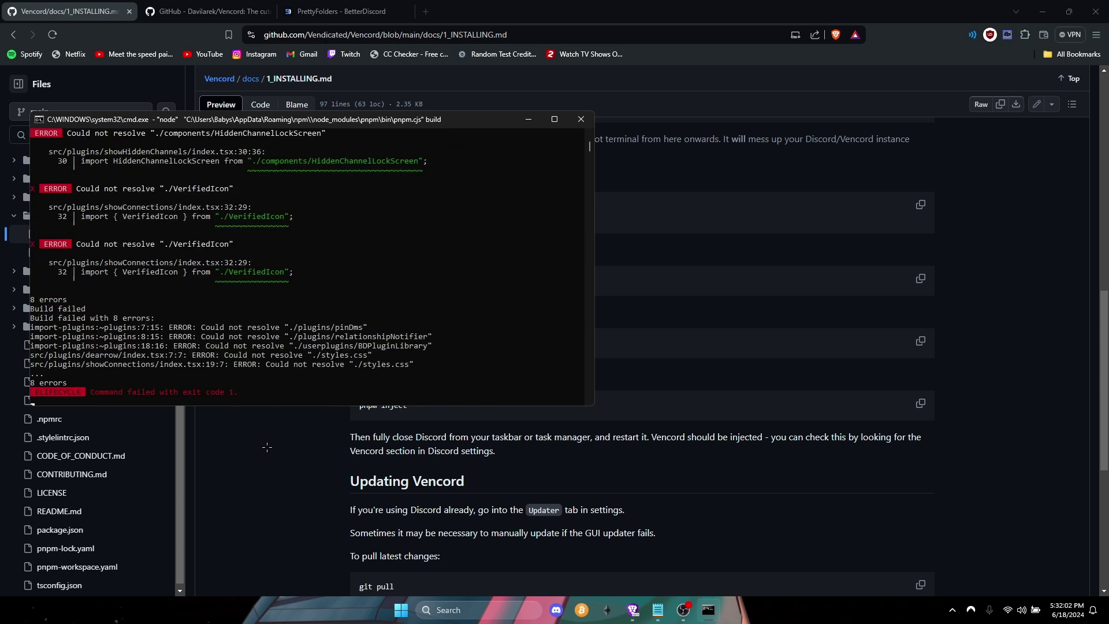
Run pnpm inject from the guide, choose Install Vencord in the installer, and close the Command Prompt.
click(779, 416)
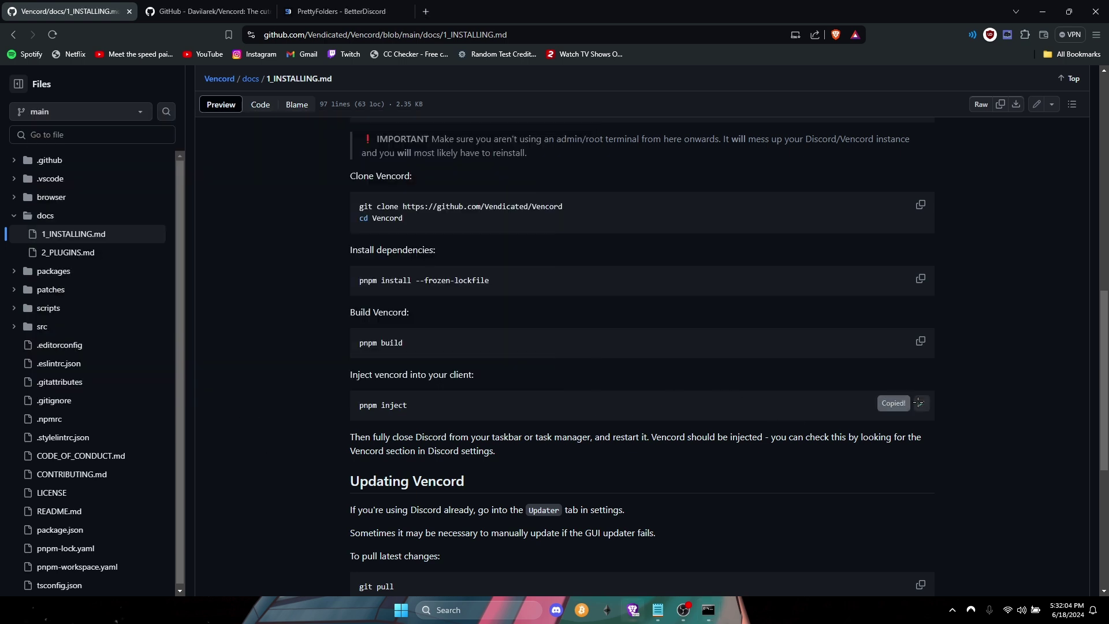
key(alt+Tab)
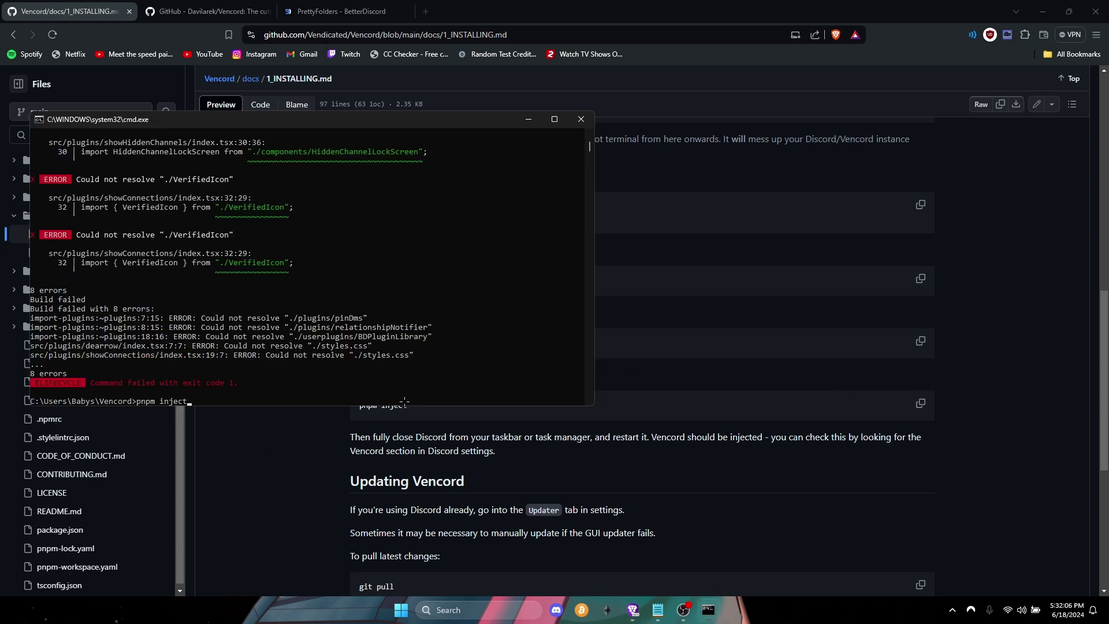
key(Return)
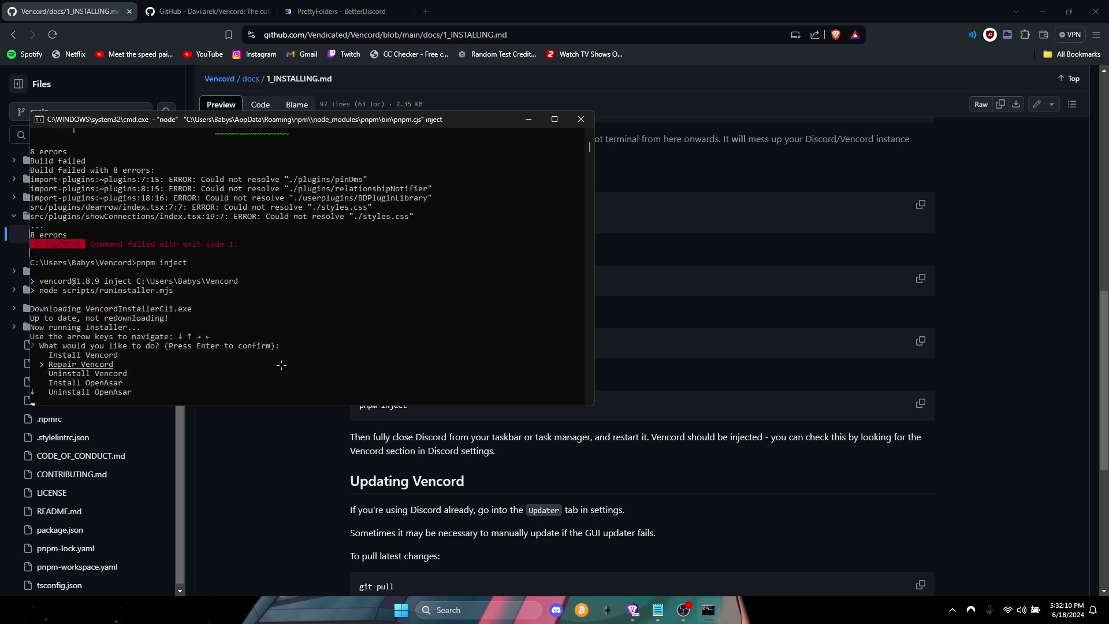
key(Return)
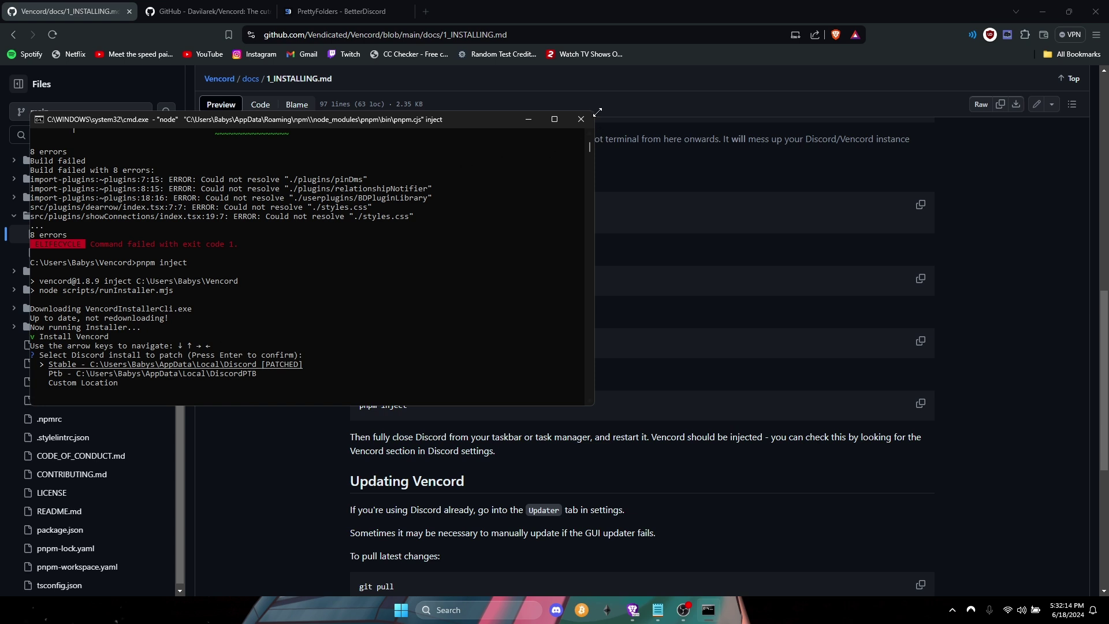
click(580, 119)
Switch to Discord and open the Vencord Plugins page in the user settings.
scroll(513, 379, down, 5)
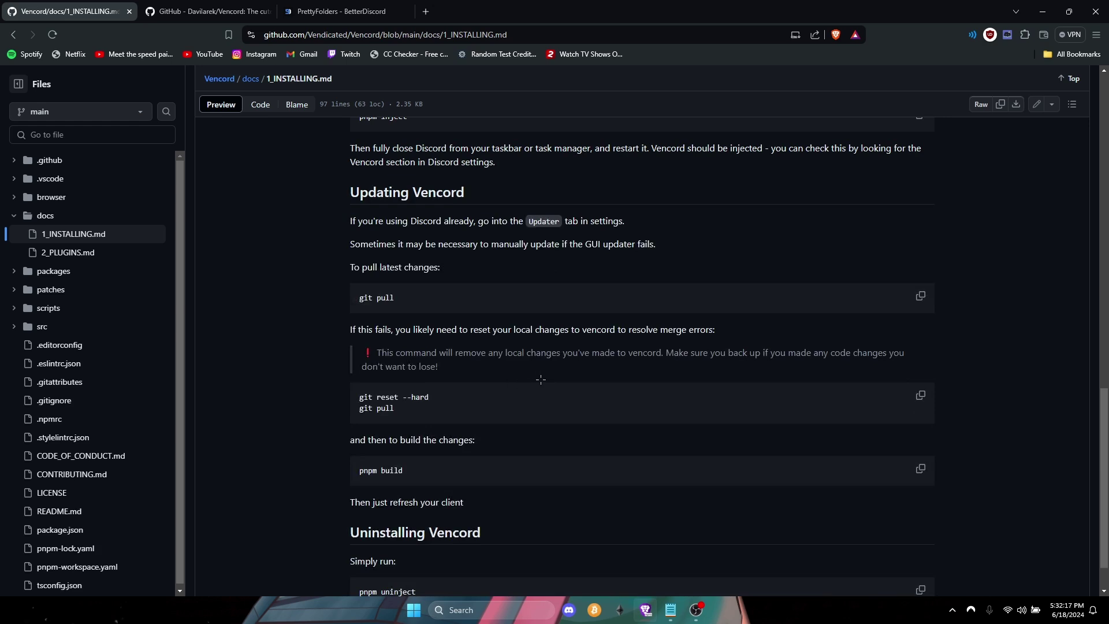
scroll(540, 380, up, 4)
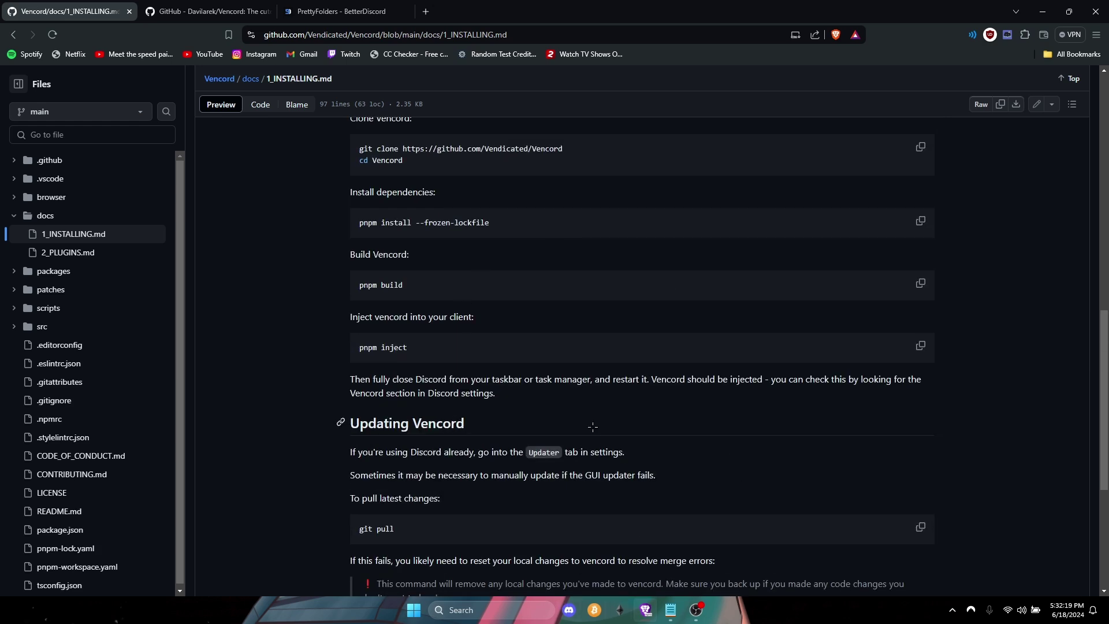
click(571, 610)
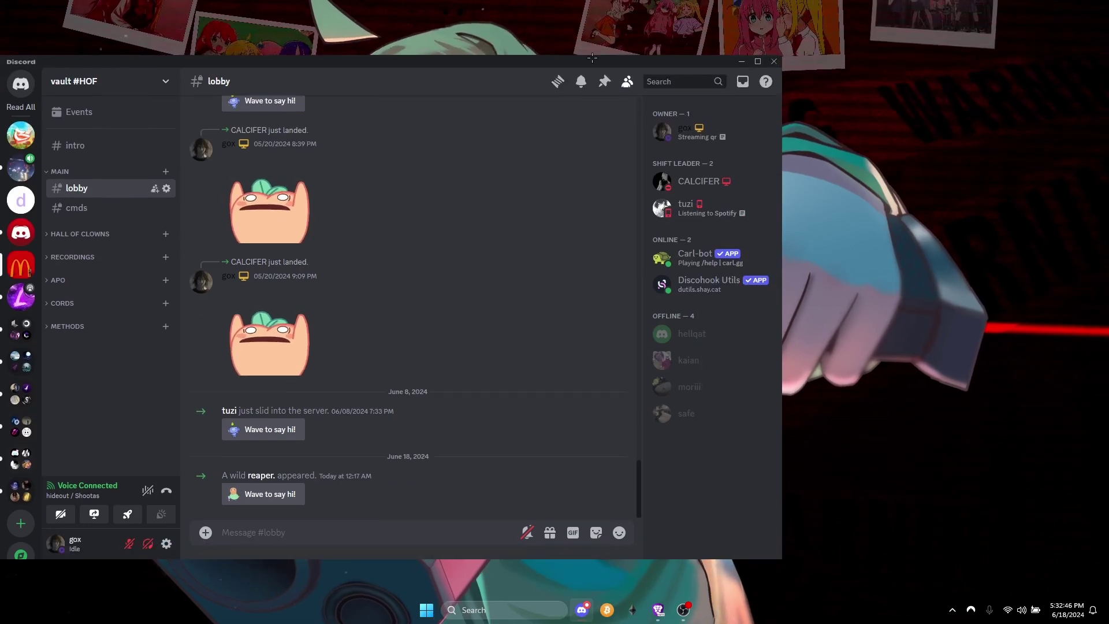
drag(597, 54, 741, 53)
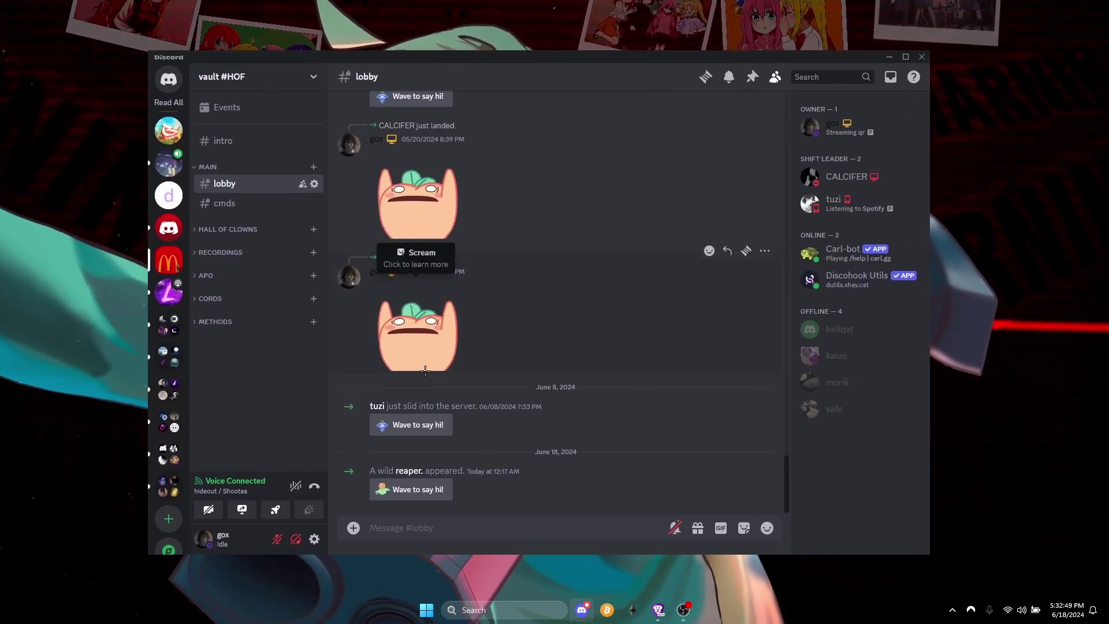
click(314, 539)
scroll(298, 231, down, 2)
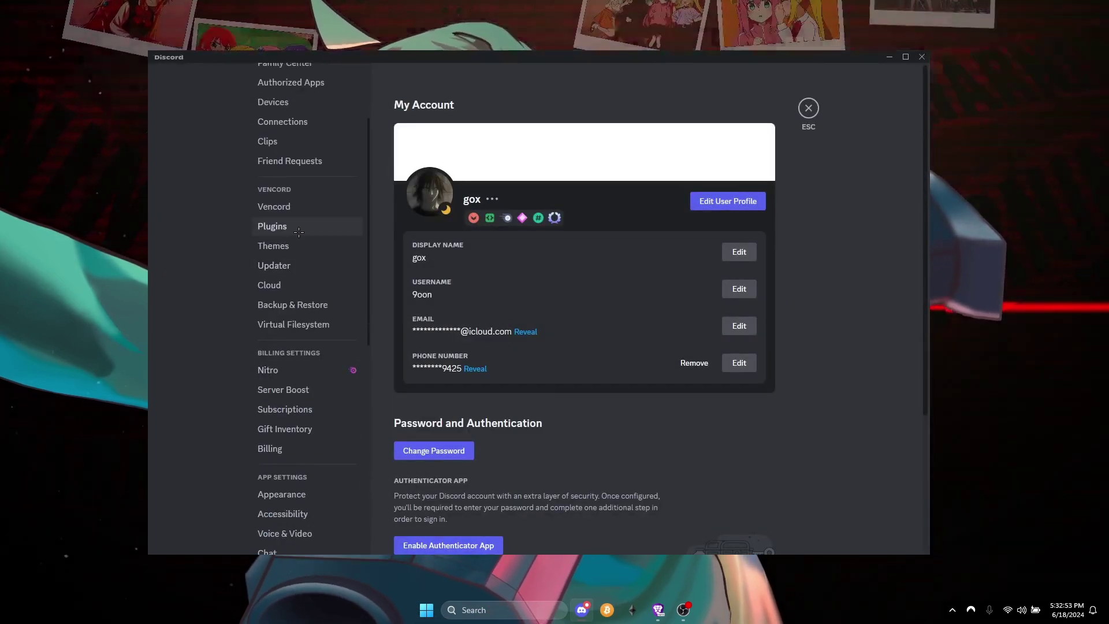
click(298, 231)
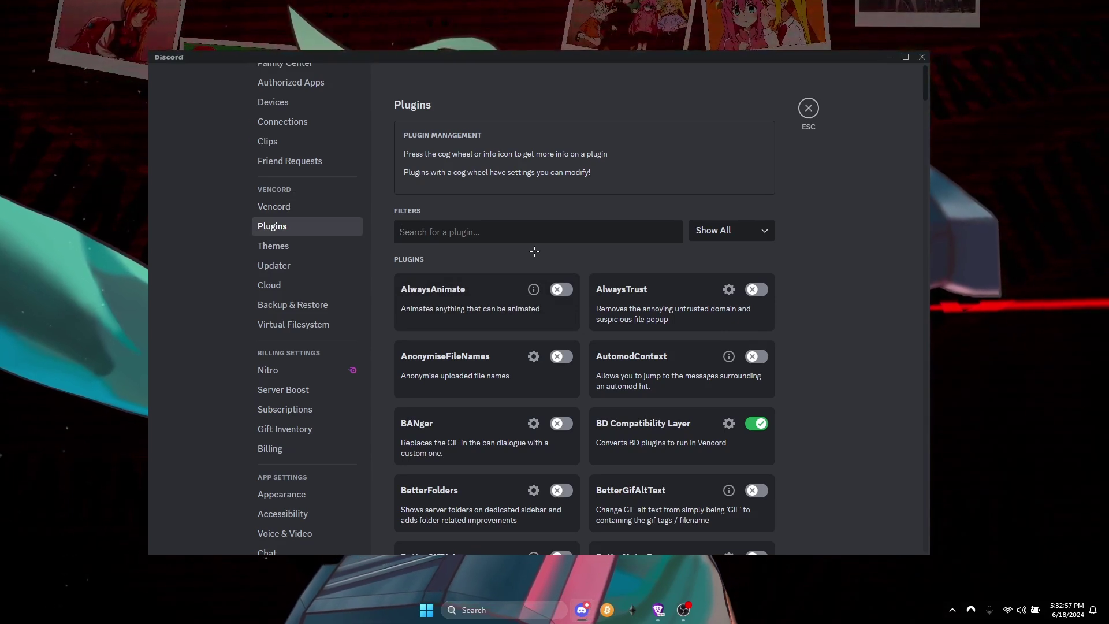
Search the plugins for "bd" and open the BD Compatibility Layer settings at the plugin URL fields.
scroll(534, 250, down, 1)
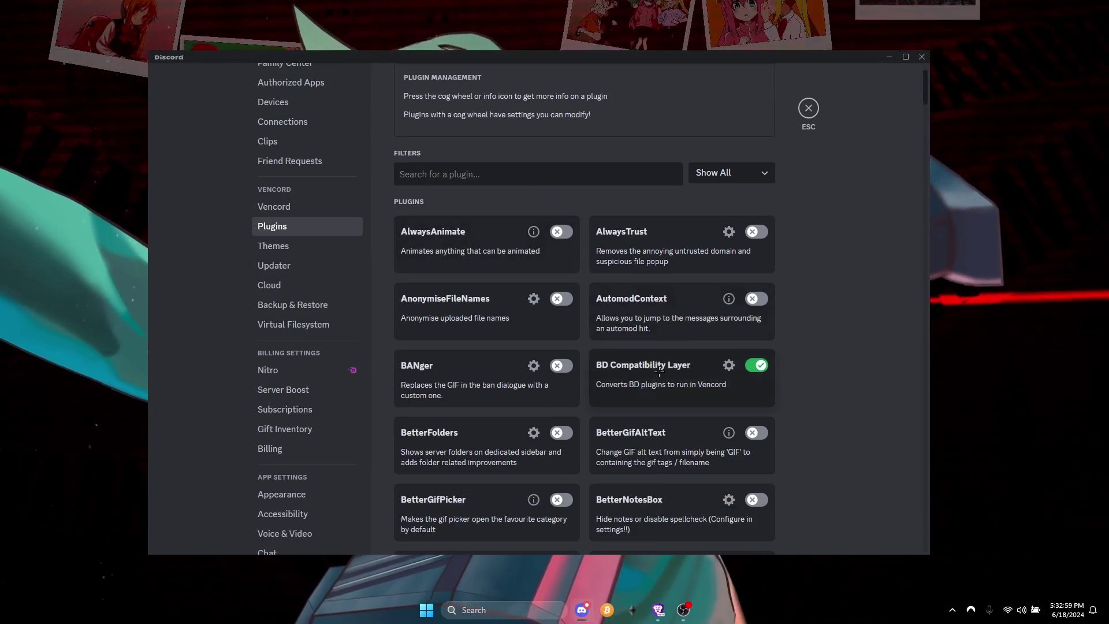
click(520, 173)
text(bd)
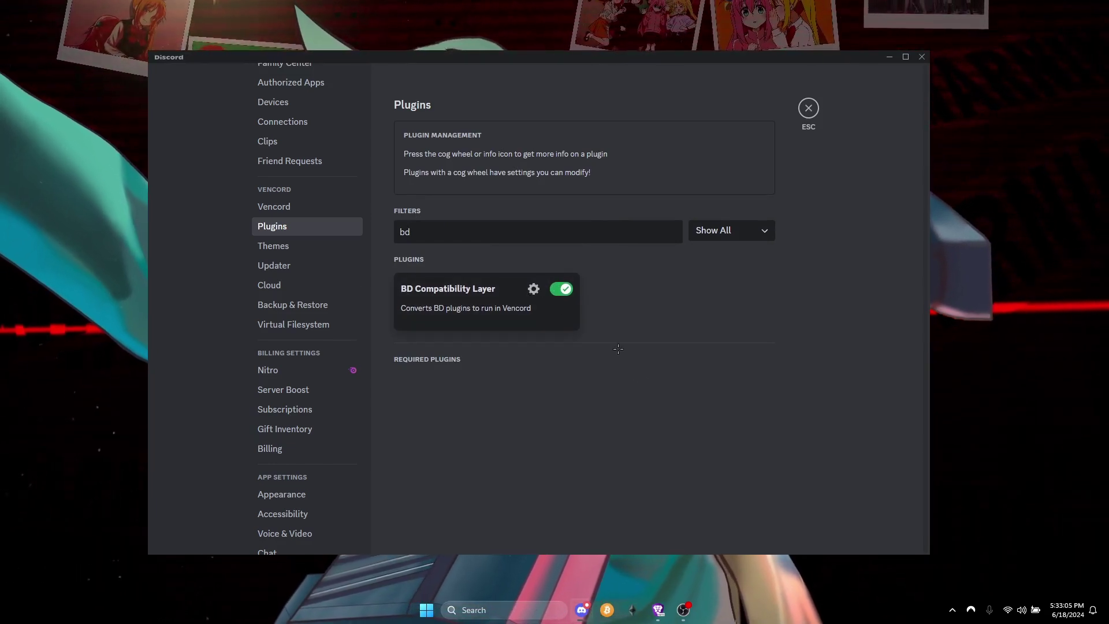
click(532, 288)
scroll(491, 298, down, 2)
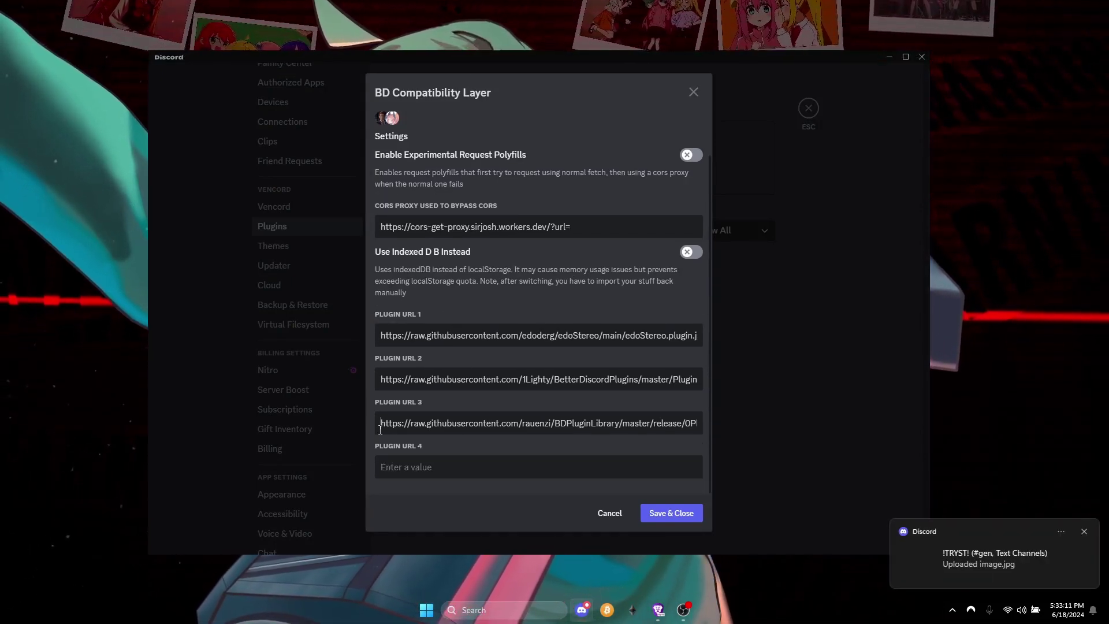
Copy the address from the Plugin URL 3 field and open it in a new browser tab.
drag(381, 423, 747, 432)
key(ctrl+c)
click(747, 432)
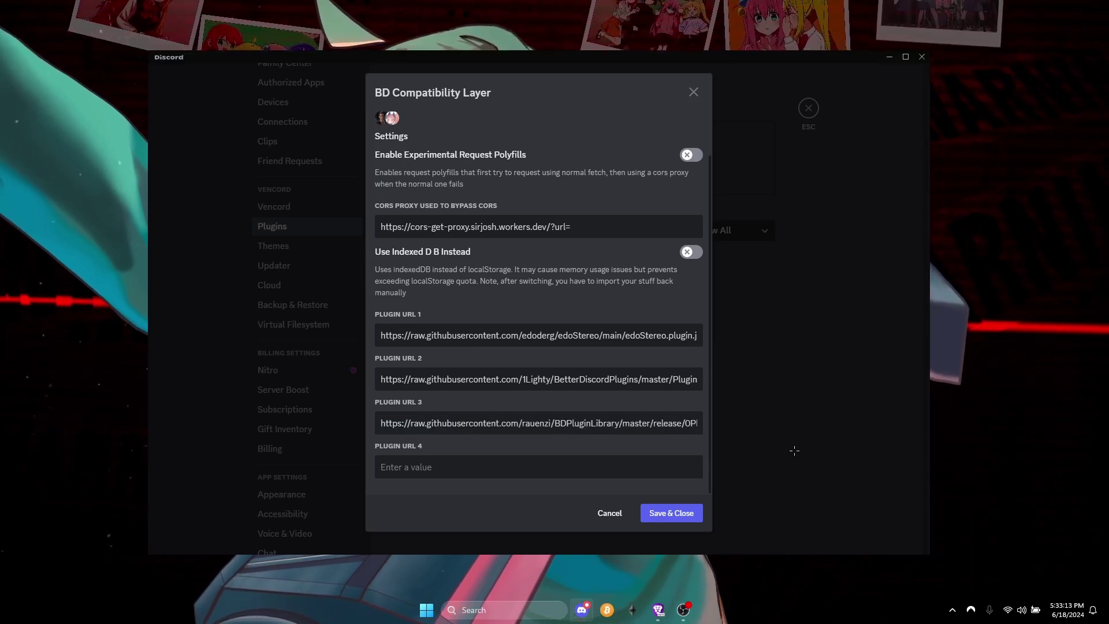
key(alt+Tab)
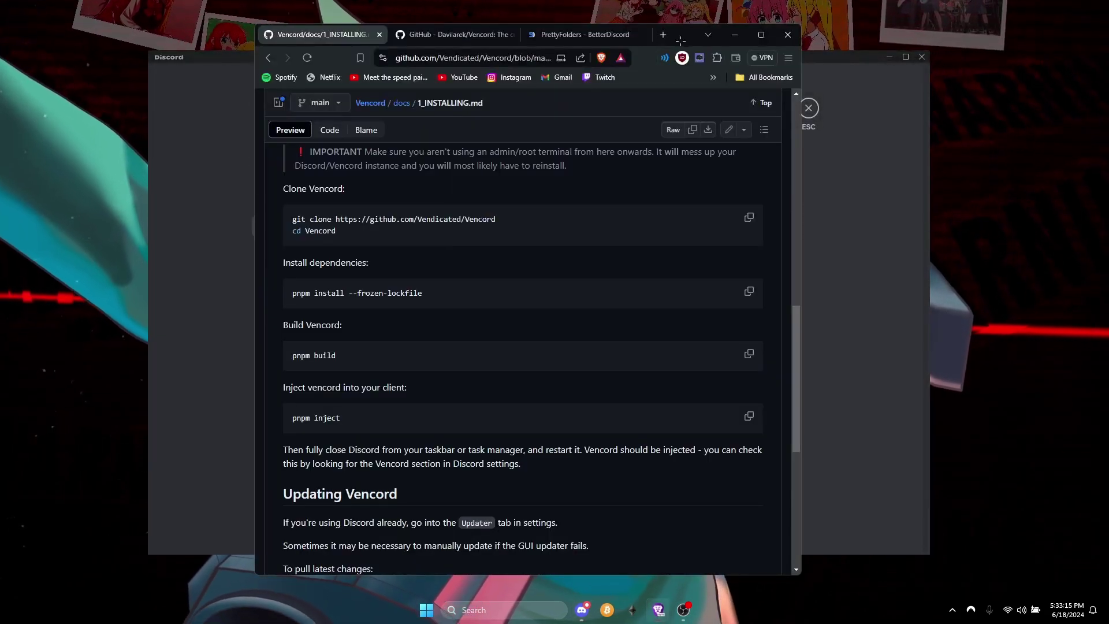
click(663, 34)
key(ctrl+v)
key(Return)
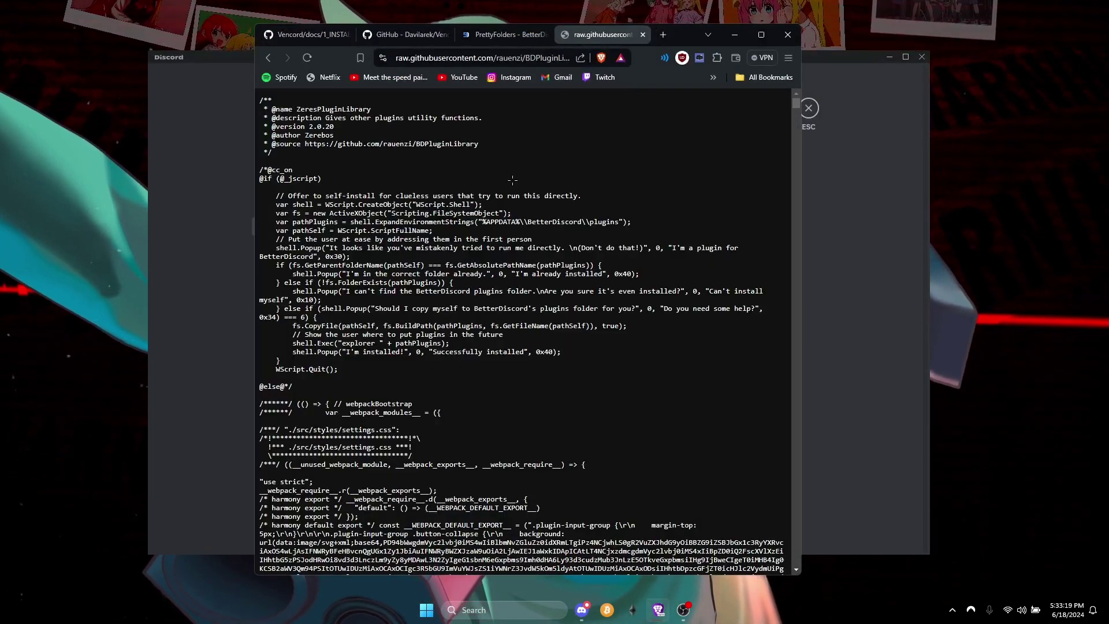
Examine the raw ZeresPluginLibrary source code, including its header with the plugin name and description.
scroll(512, 180, down, 5)
scroll(512, 179, up, 5)
drag(274, 100, 355, 127)
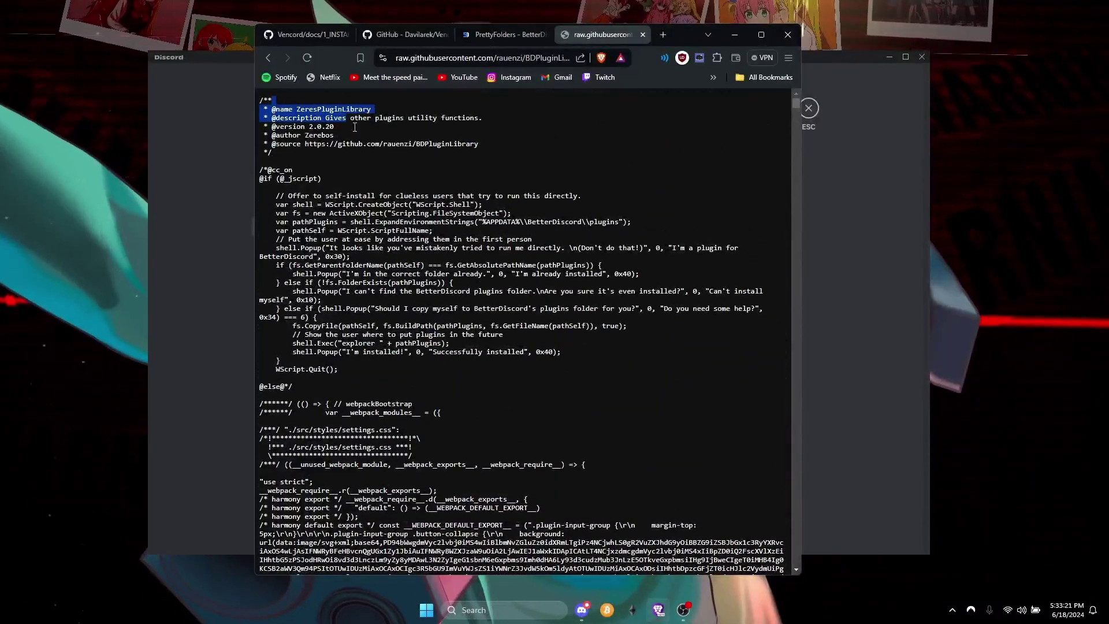
scroll(355, 127, down, 4)
scroll(530, 167, up, 3)
Select the raw plugin page's address, switch back to Discord, paste the plugin link as Plugin URL 4 in the BD Compatibility Layer settings, and save.
key(ctrl+l)
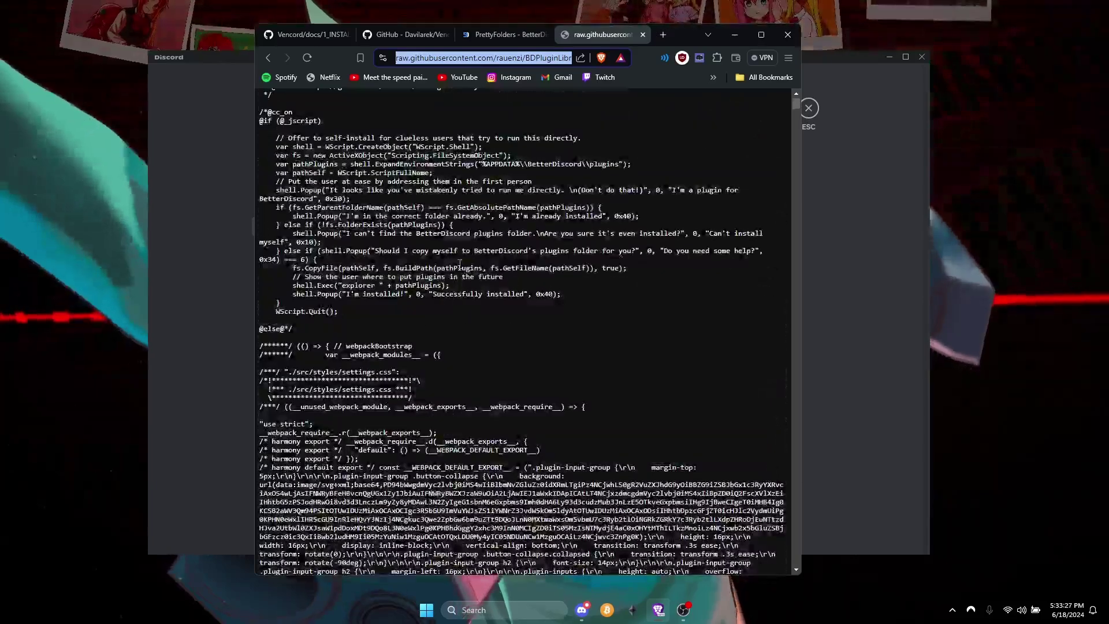
click(901, 203)
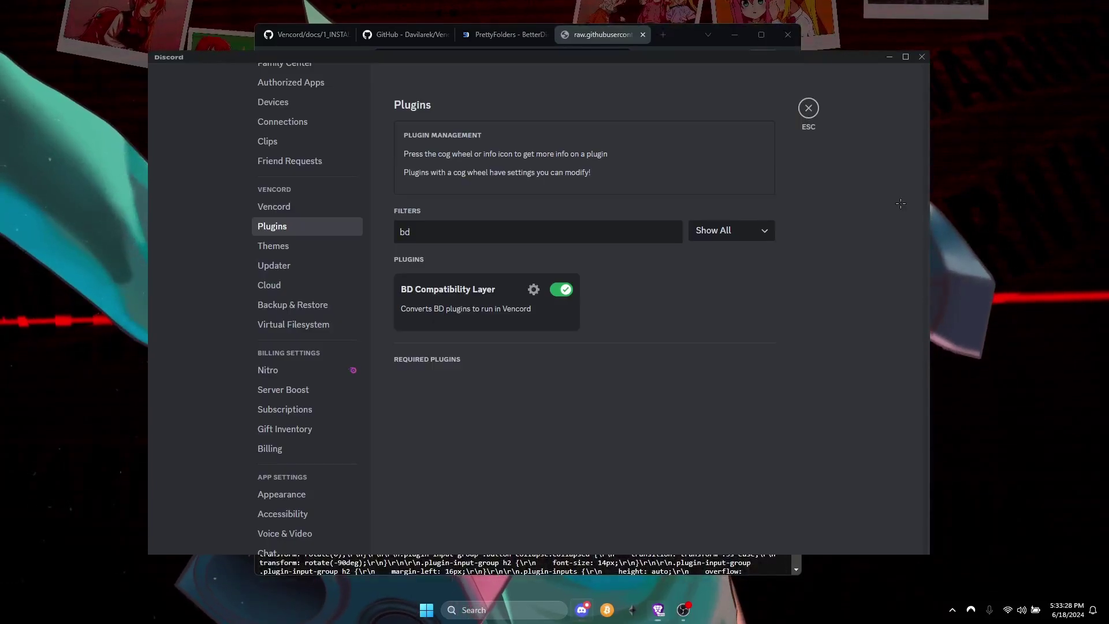
click(534, 289)
click(552, 467)
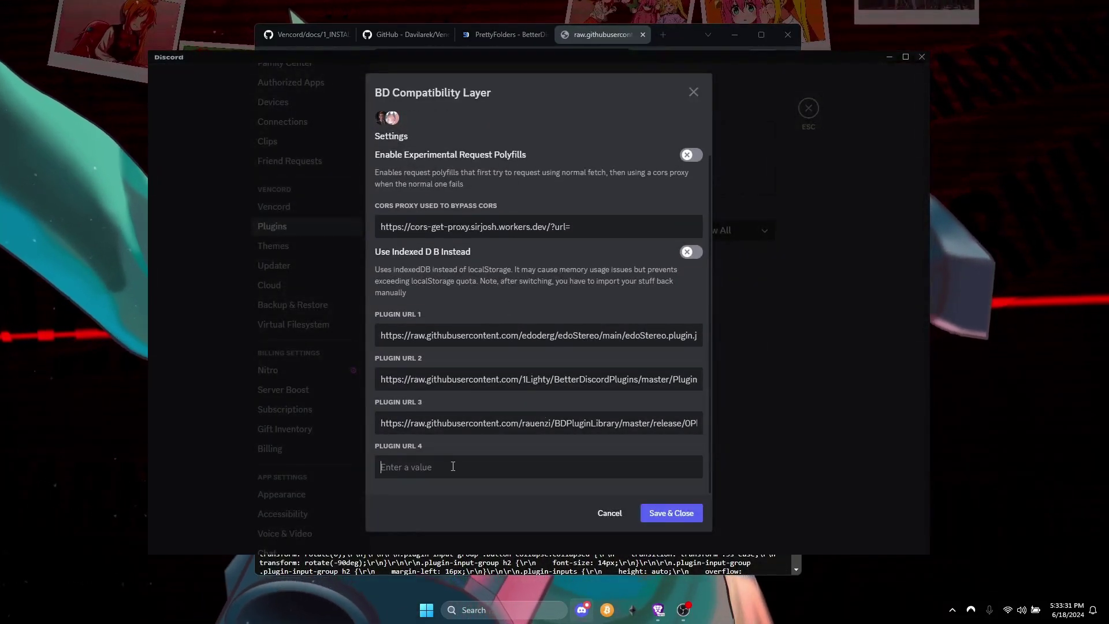
key(ctrl+v)
click(671, 512)
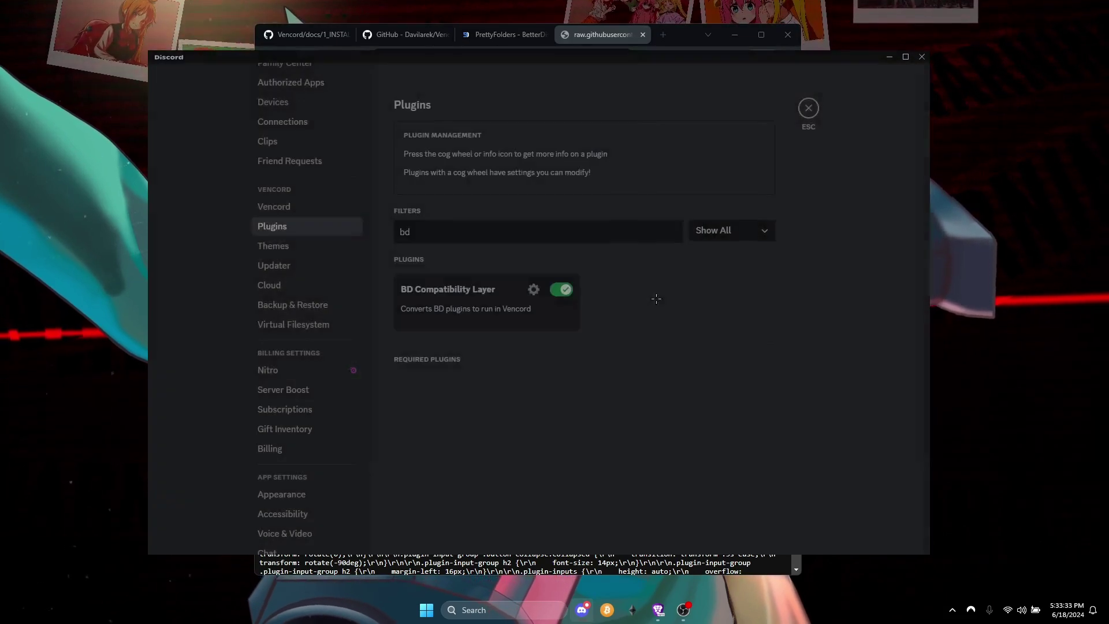
Replace the plugin search text with "zer" to look for ZeresPluginLibrary.
click(641, 231)
key(BackSpace)
key(BackSpace)
text(zer)
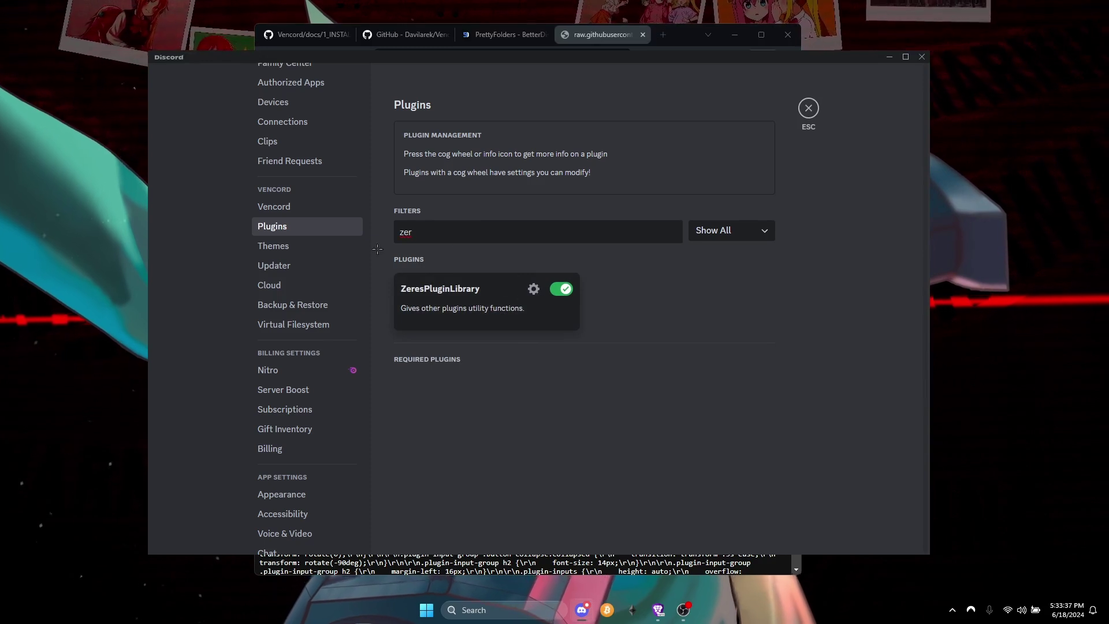
Clear the plugin search and set the plugin filter to Show Enabled.
key(BackSpace)
key(BackSpace)
key(BackSpace)
scroll(744, 220, up, 2)
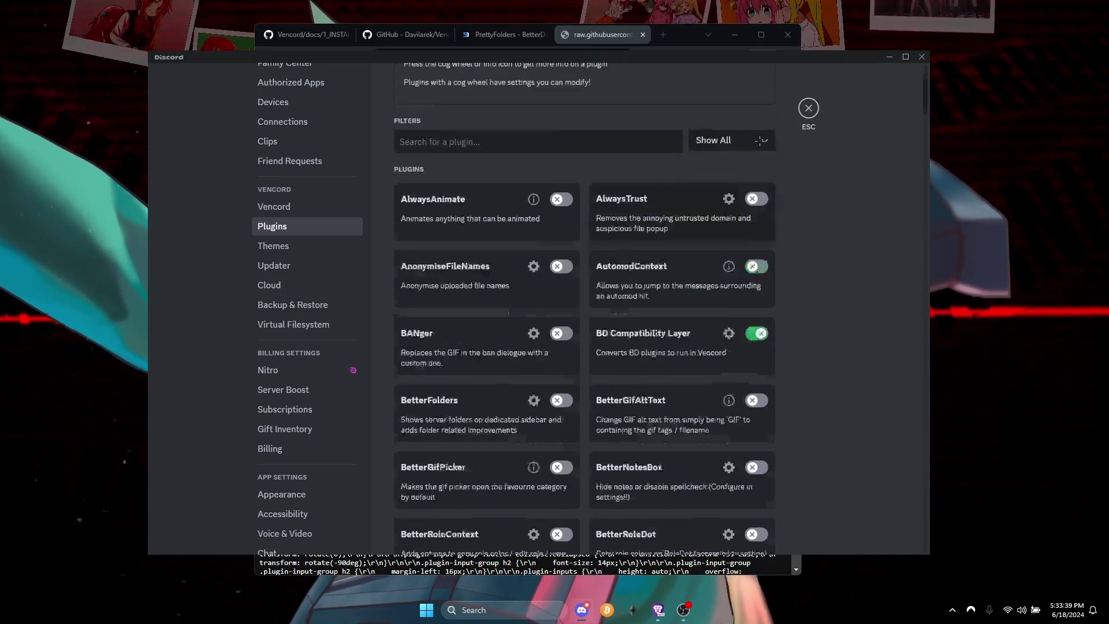
click(745, 229)
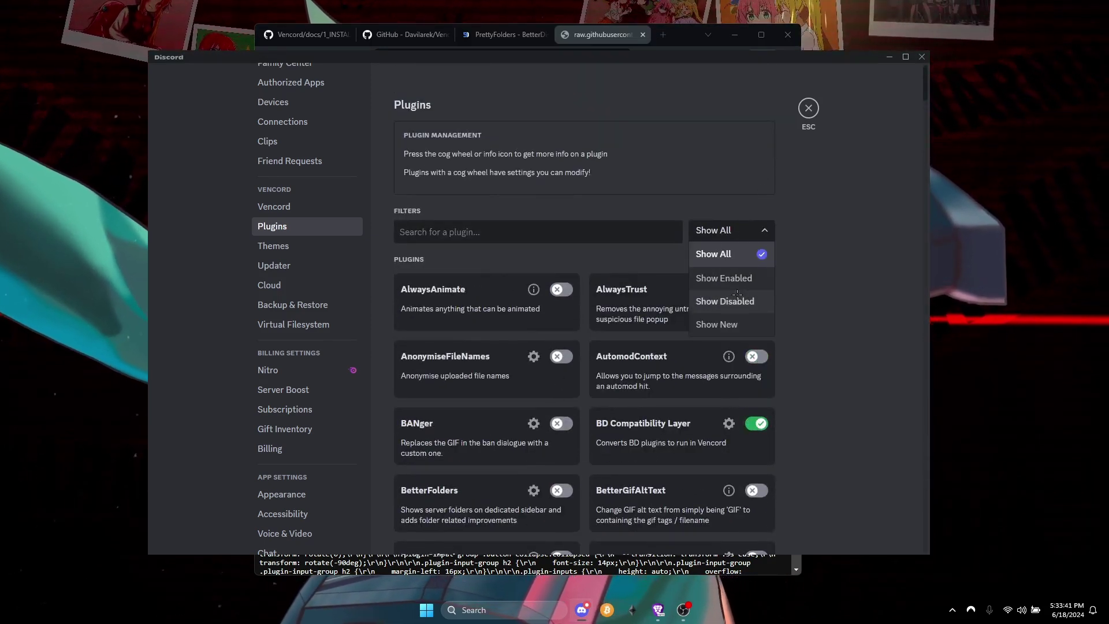
click(747, 278)
Review the whole list of enabled plugins, checking for BetterDiscord ones such as edoStereo, XenoLib and ZeresPluginLibrary.
scroll(505, 248, down, 2)
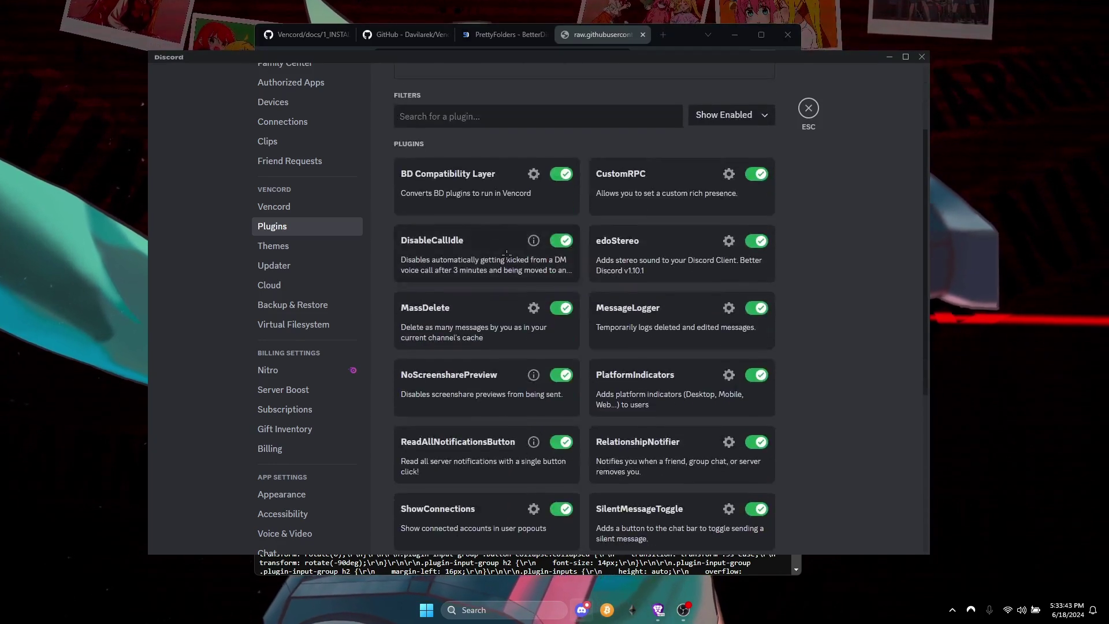
scroll(504, 248, up, 1)
scroll(505, 248, down, 2)
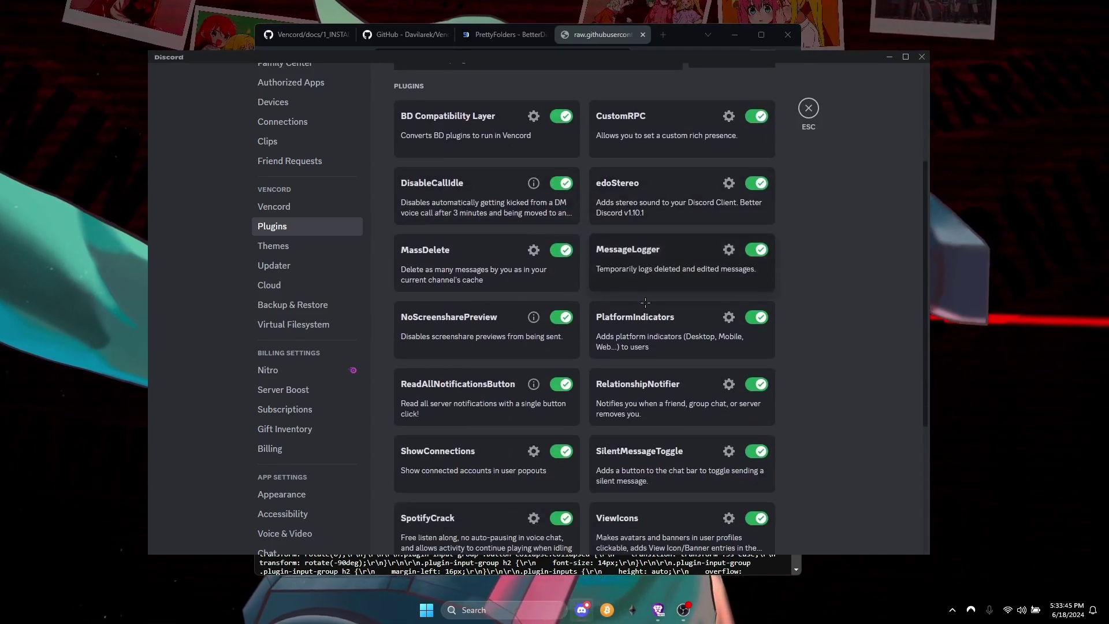
scroll(522, 279, down, 1)
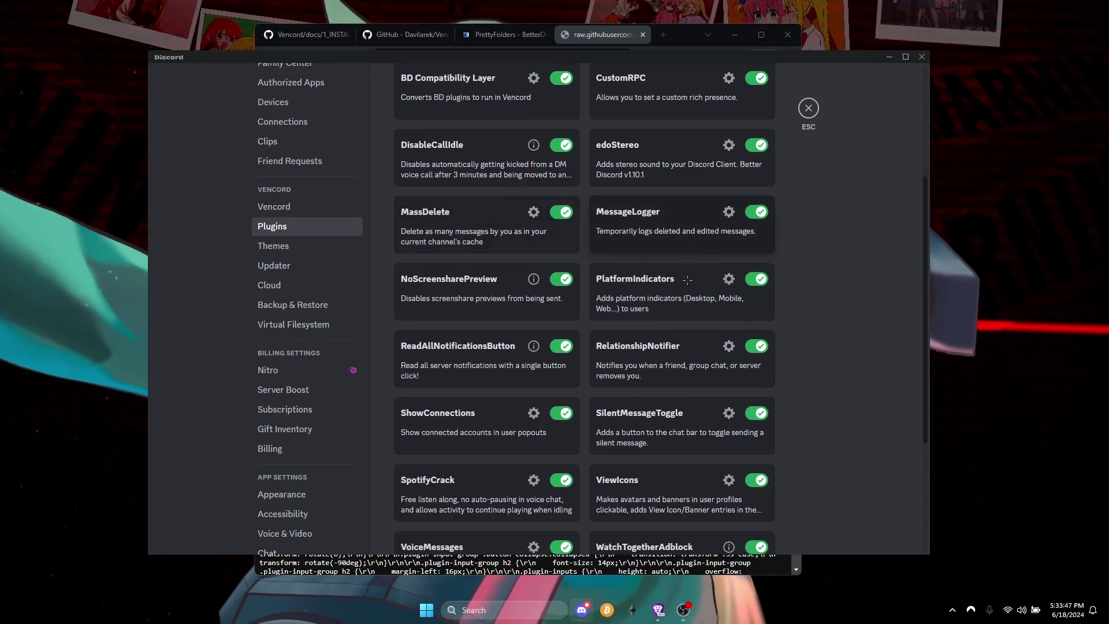
scroll(521, 278, down, 3)
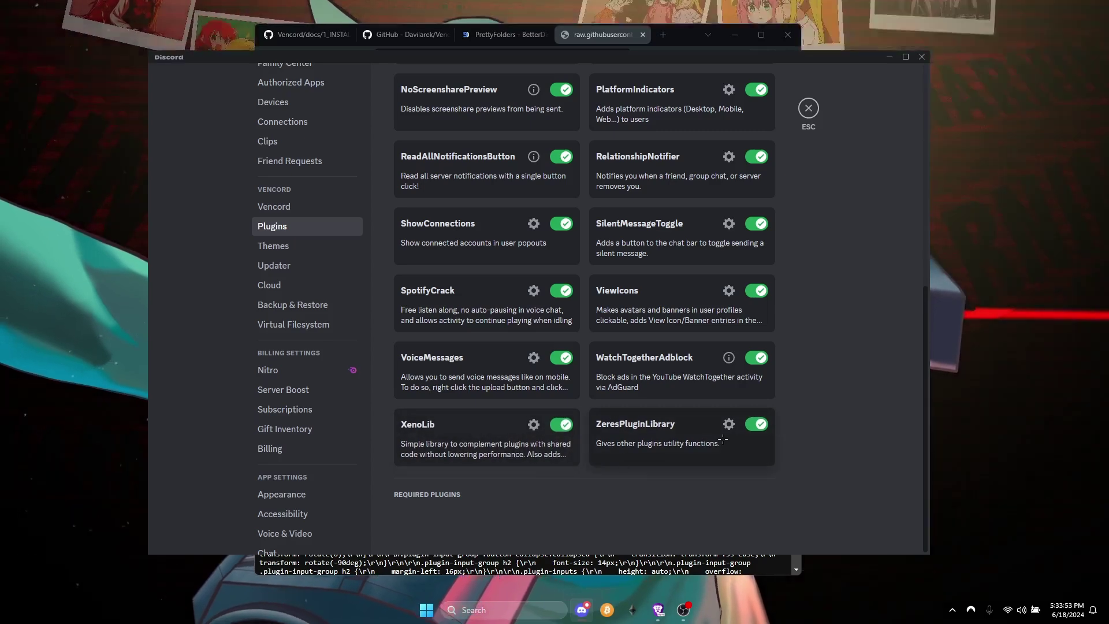
scroll(664, 450, up, 1)
scroll(704, 440, up, 4)
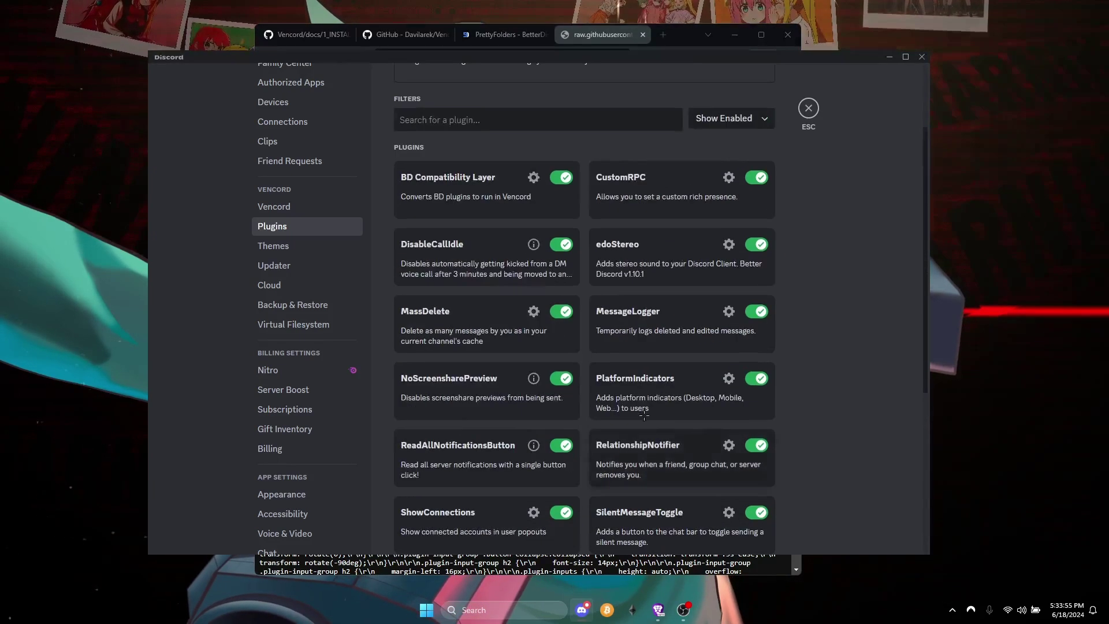
scroll(439, 243, up, 2)
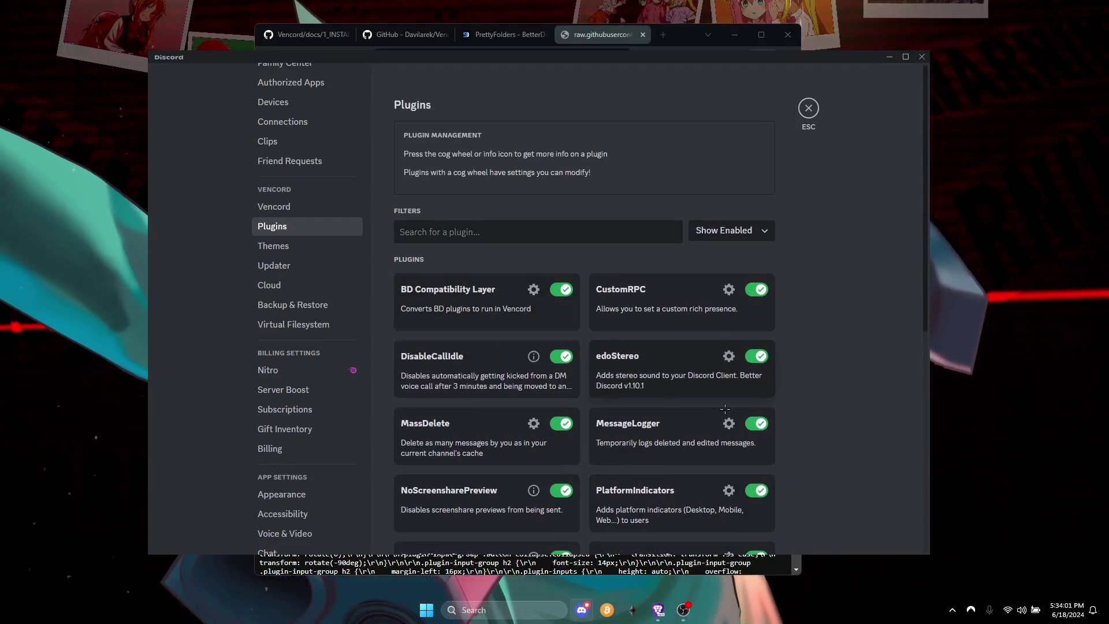
click(658, 609)
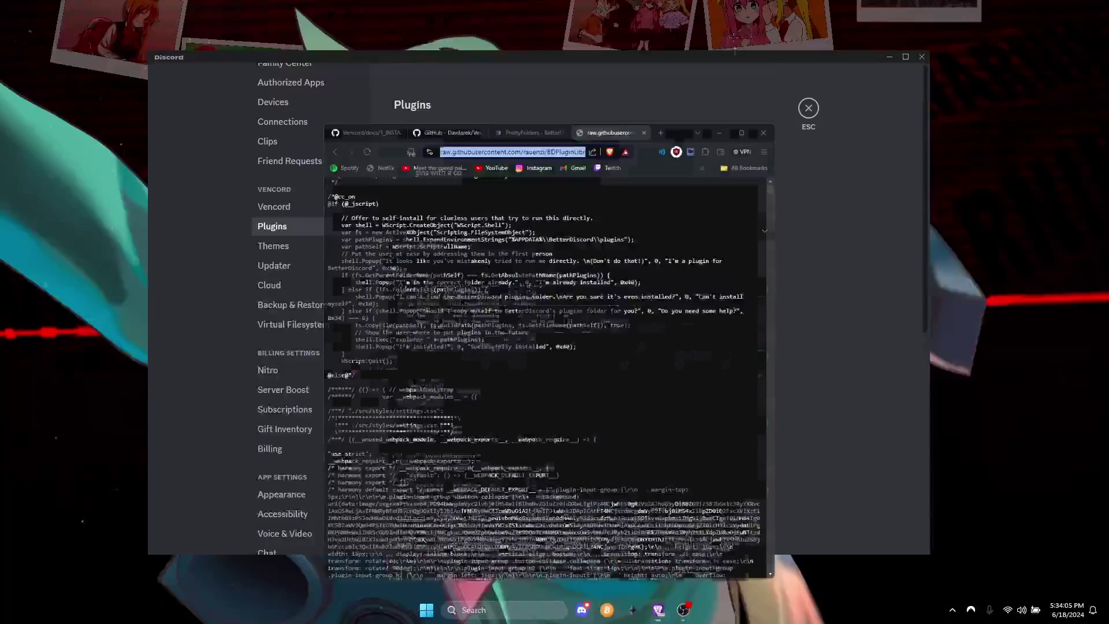
click(685, 604)
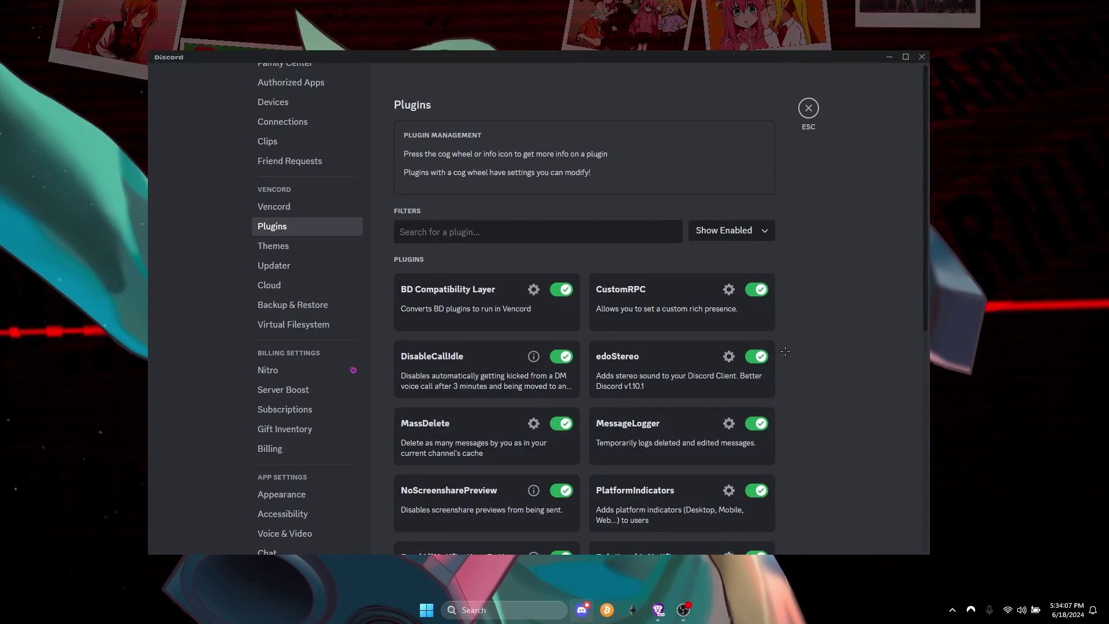
mouse_move(684, 609)
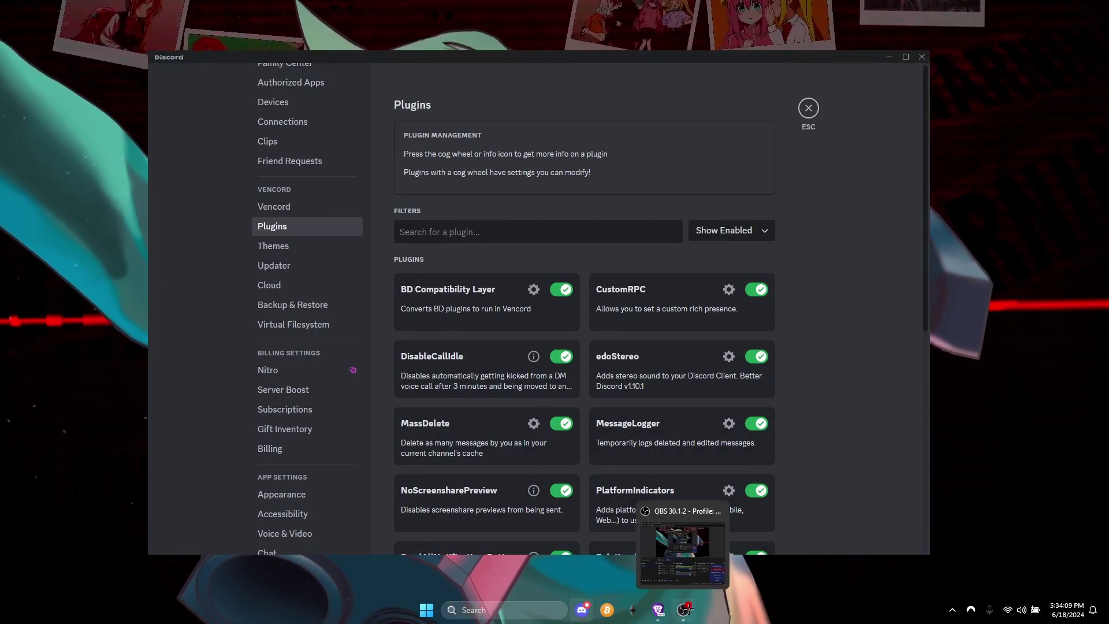